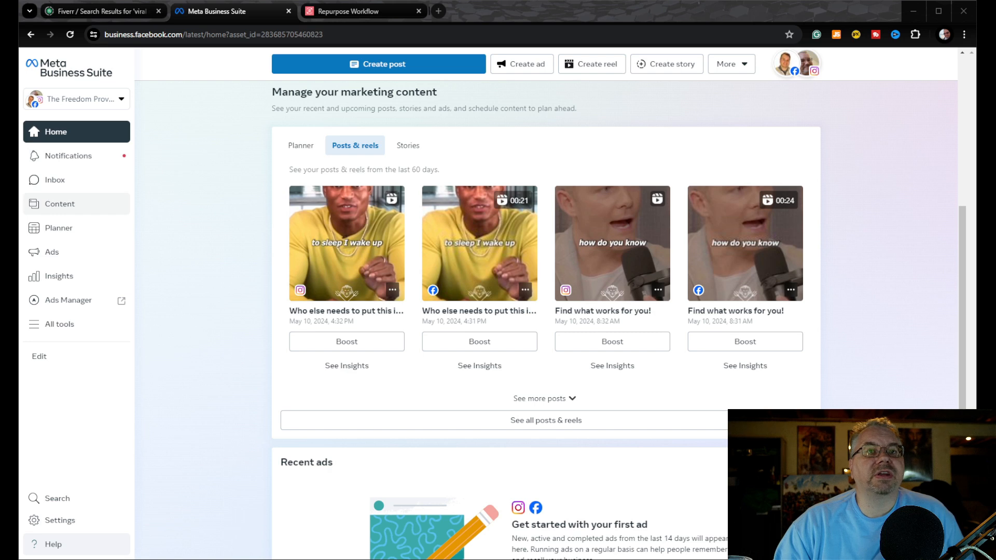
Open the content library and review the published posts and reels from the last 90 days with their reach.
{"action": "left_click", "coordinate": [62, 205]}
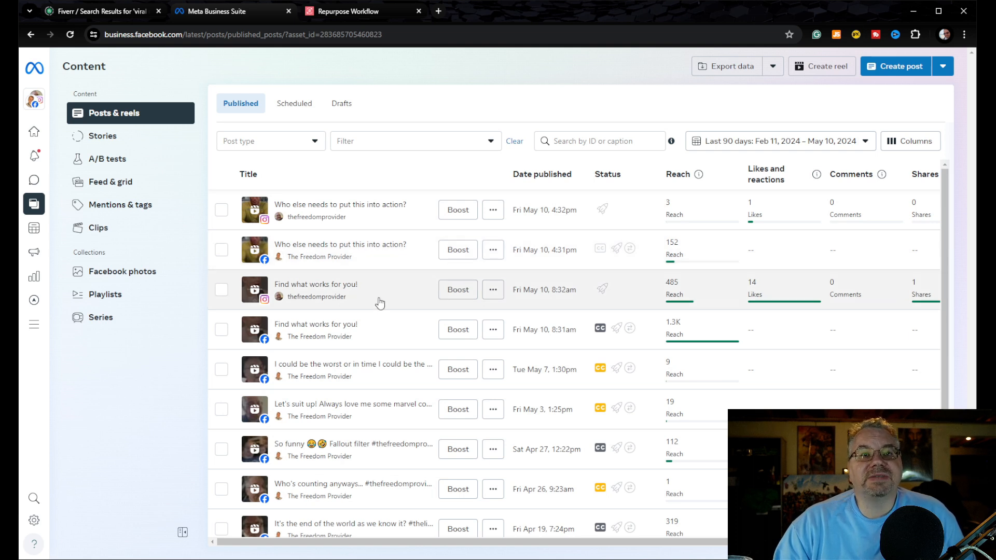
{"action": "scroll", "coordinate": [366, 438], "scroll_direction": "down", "scroll_amount": 1}
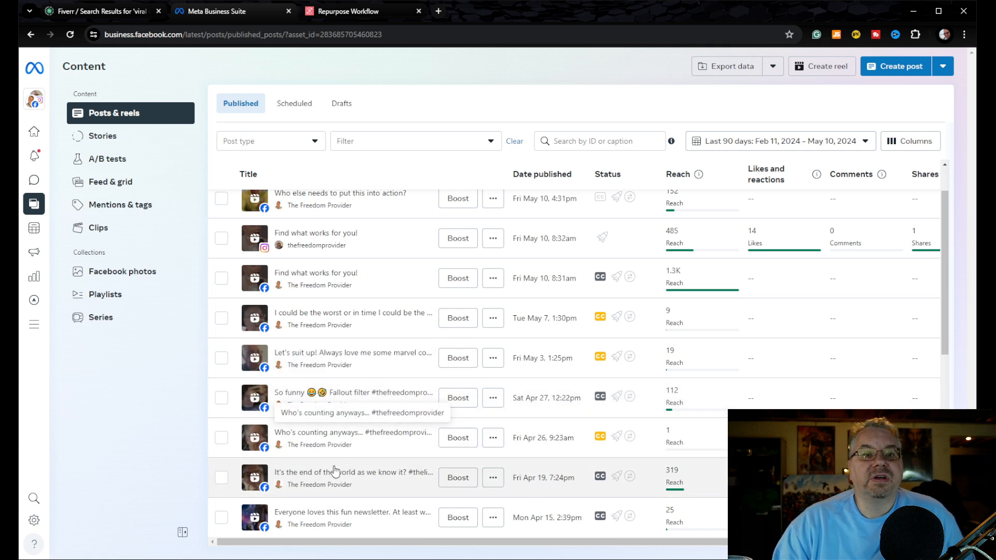
{"action": "scroll", "coordinate": [333, 474], "scroll_direction": "down", "scroll_amount": 3}
{"action": "scroll", "coordinate": [333, 480], "scroll_direction": "down", "scroll_amount": 2}
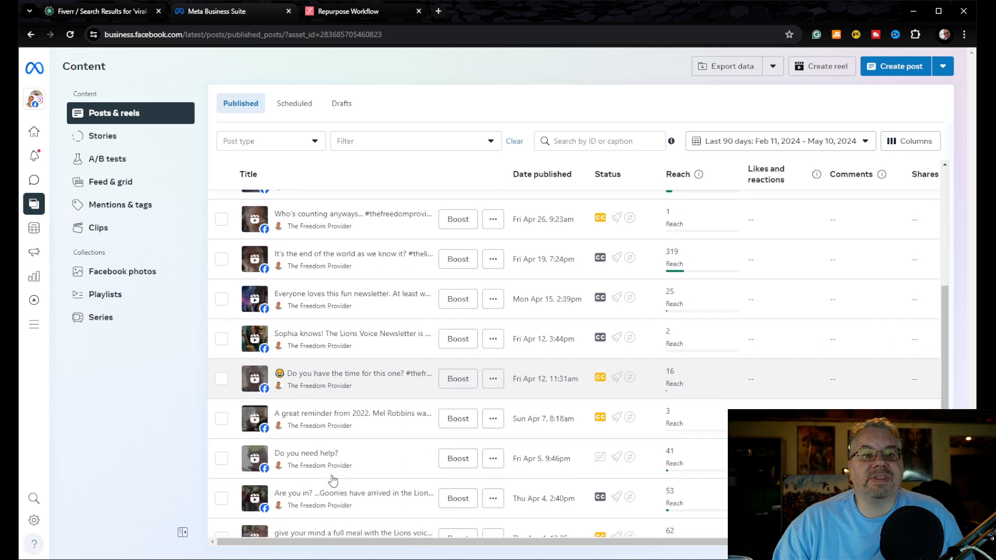
{"action": "scroll", "coordinate": [347, 483], "scroll_direction": "down", "scroll_amount": 1}
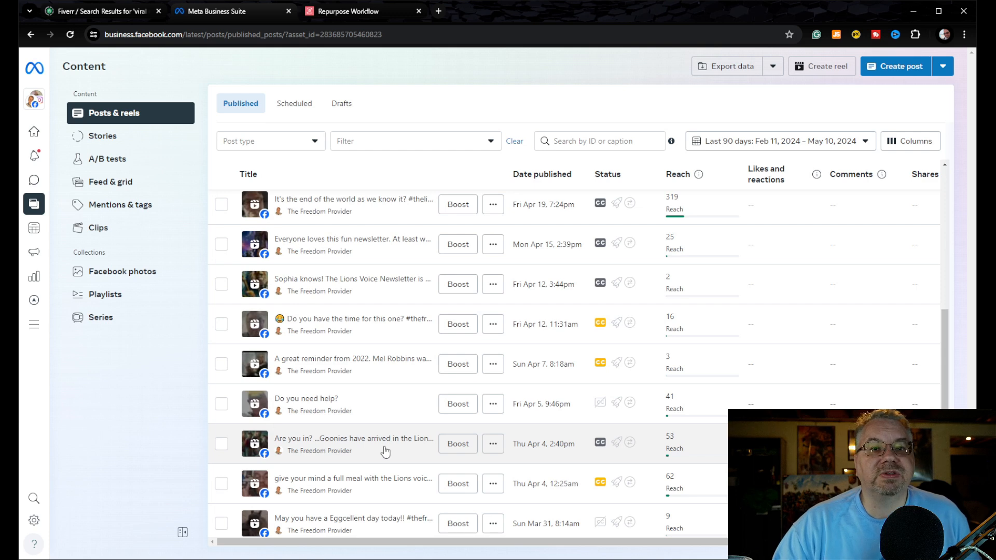
{"action": "scroll", "coordinate": [384, 451], "scroll_direction": "down", "scroll_amount": 1}
{"action": "scroll", "coordinate": [385, 452], "scroll_direction": "down", "scroll_amount": 5}
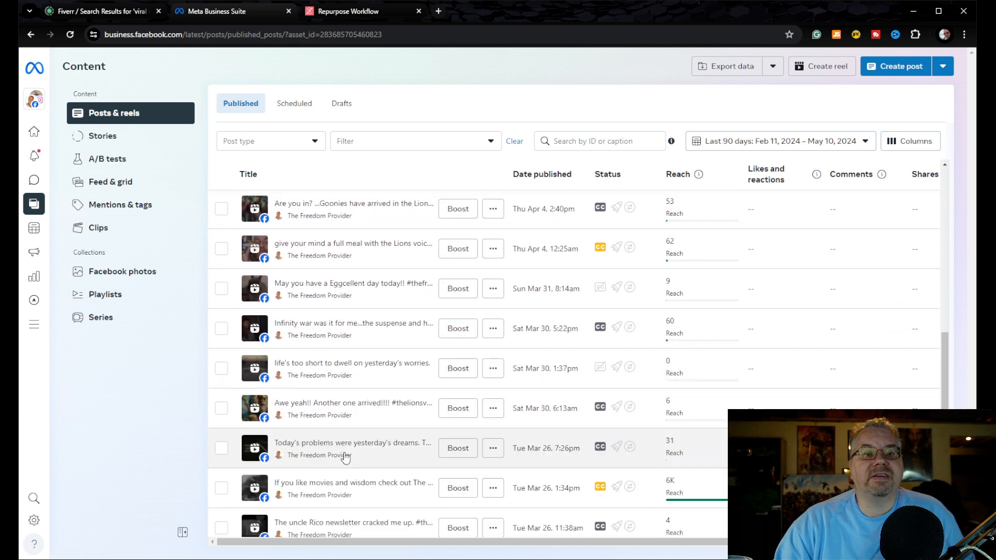
{"action": "scroll", "coordinate": [343, 455], "scroll_direction": "up", "scroll_amount": 10}
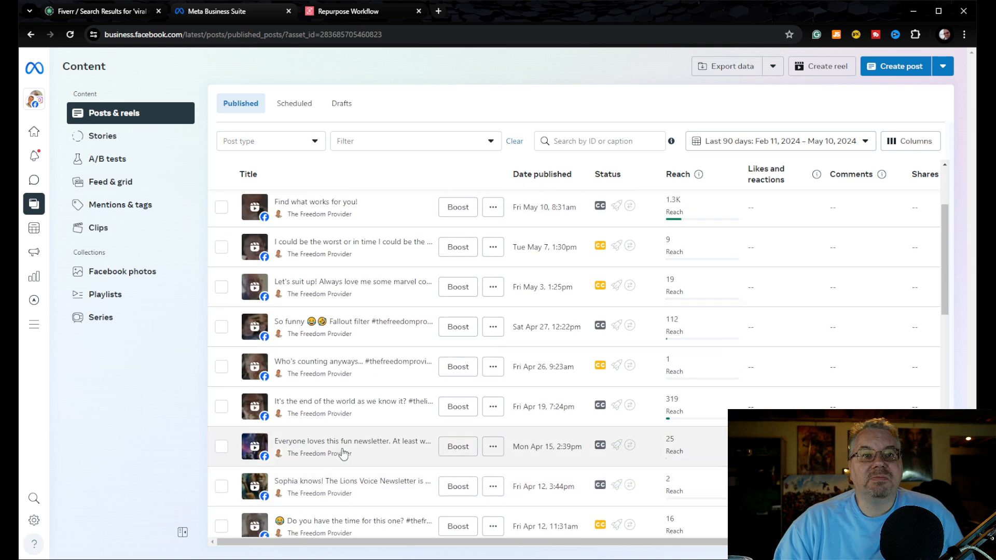
{"action": "scroll", "coordinate": [343, 452], "scroll_direction": "down", "scroll_amount": 3}
{"action": "scroll", "coordinate": [343, 452], "scroll_direction": "up", "scroll_amount": 6}
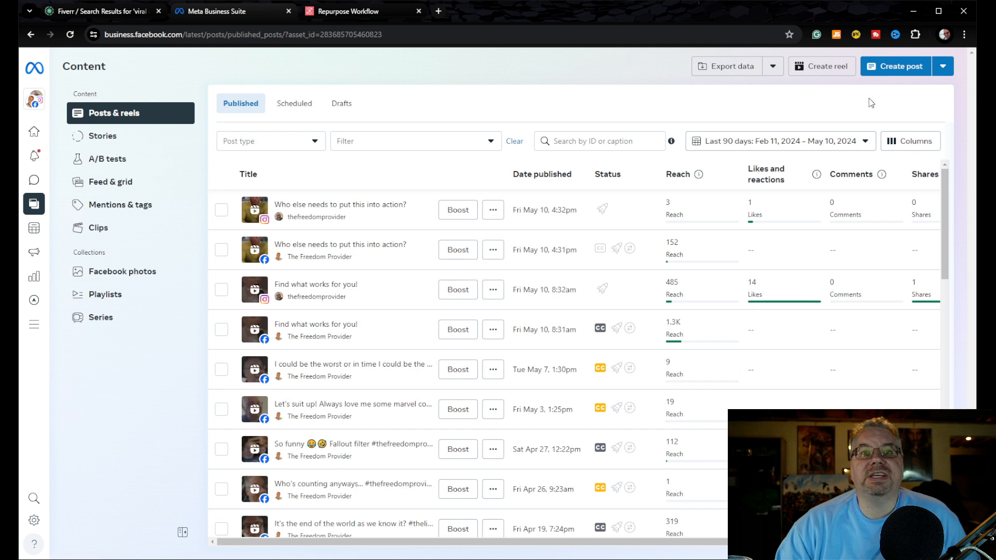
Open the post composer, examine its media, text, scheduling and privacy options, and return to the published content list.
{"action": "left_click", "coordinate": [893, 69]}
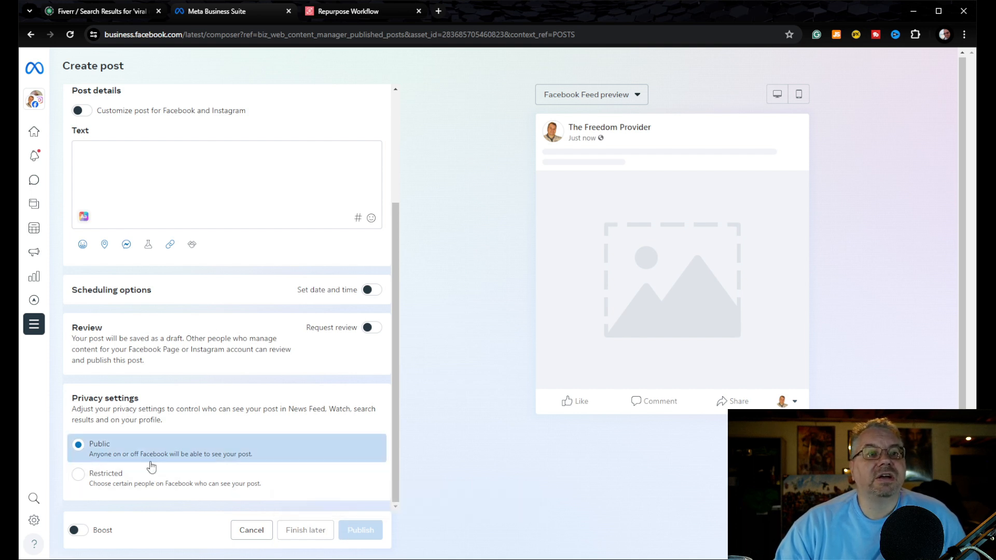
{"action": "scroll", "coordinate": [151, 467], "scroll_direction": "up", "scroll_amount": 3}
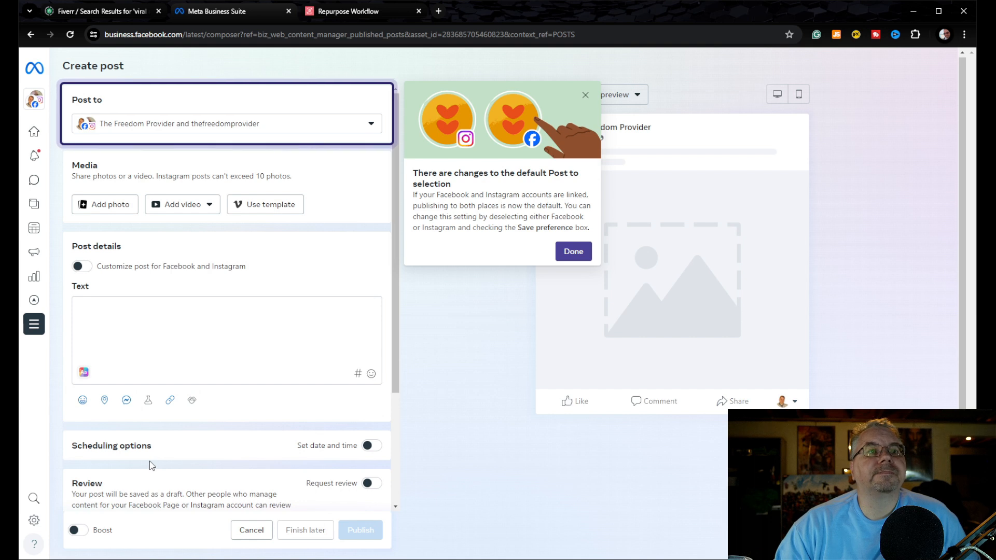
{"action": "scroll", "coordinate": [210, 447], "scroll_direction": "down", "scroll_amount": 2}
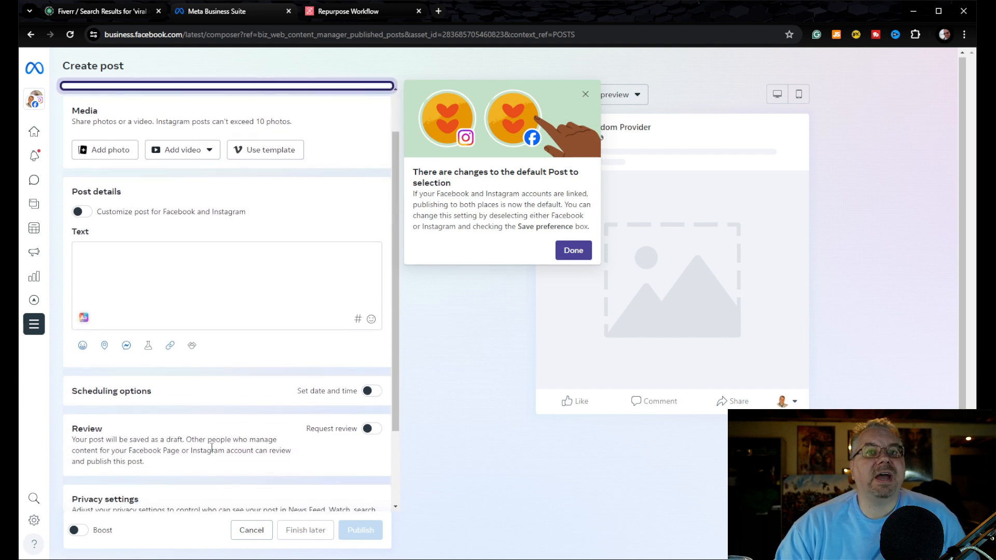
{"action": "scroll", "coordinate": [211, 451], "scroll_direction": "down", "scroll_amount": 2}
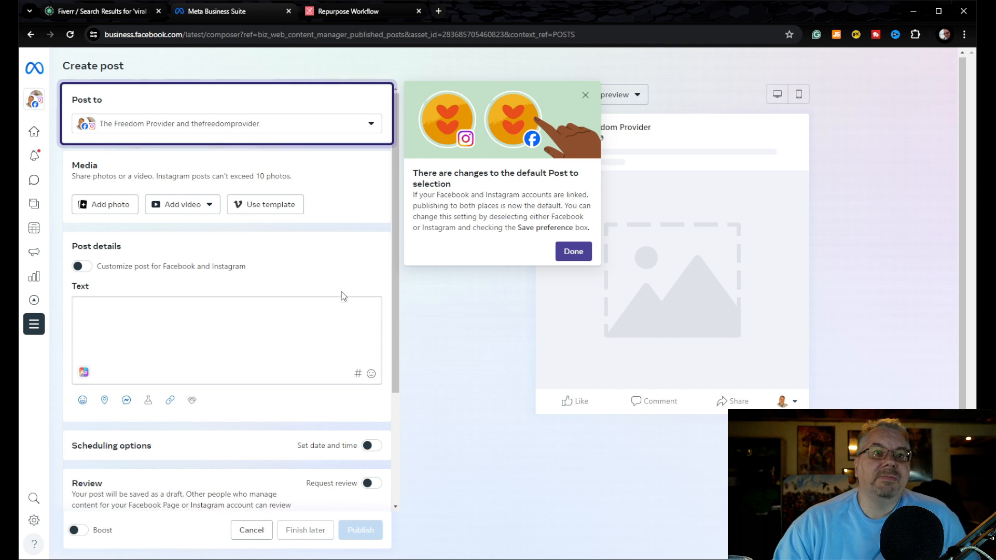
{"action": "scroll", "coordinate": [251, 352], "scroll_direction": "down", "scroll_amount": 3}
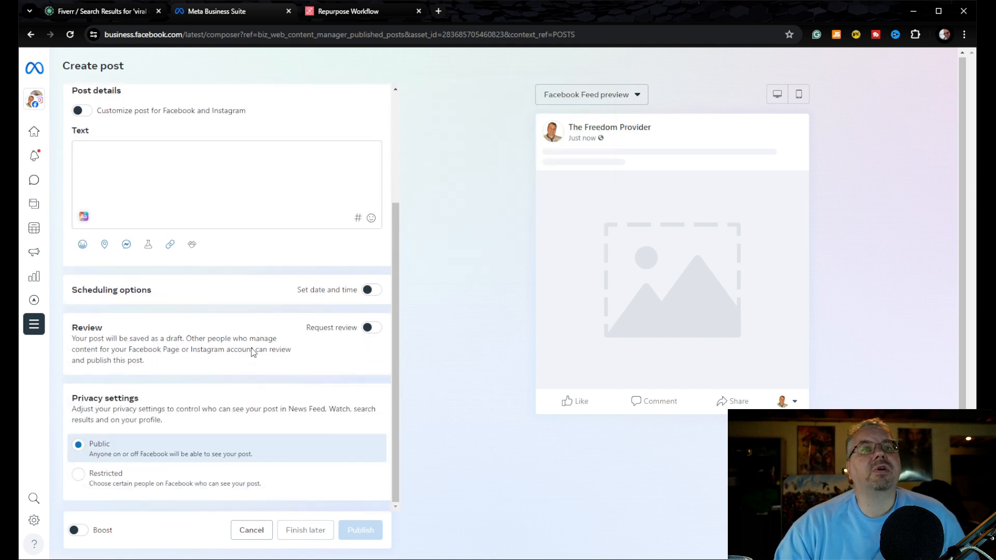
{"action": "scroll", "coordinate": [252, 348], "scroll_direction": "up", "scroll_amount": 3}
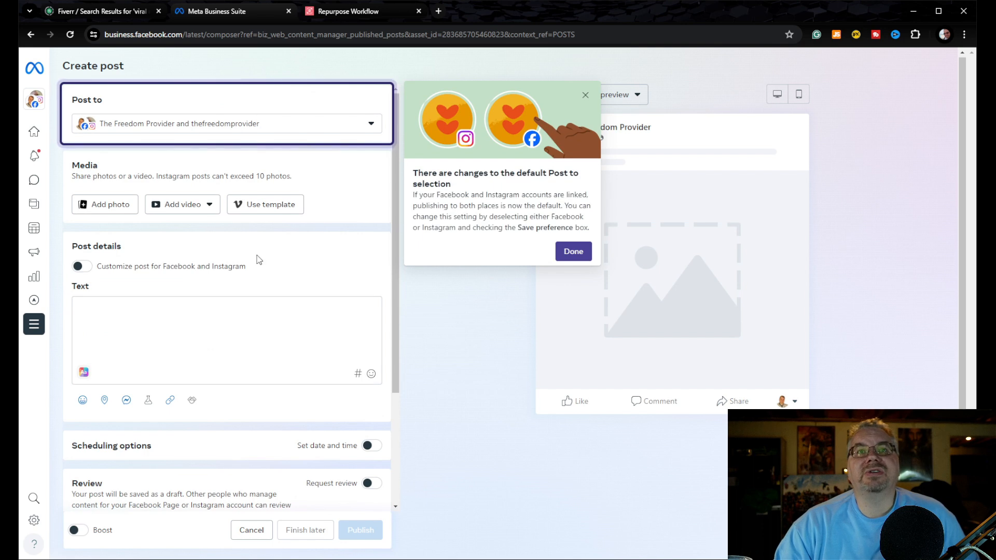
{"action": "key", "text": "alt+Left"}
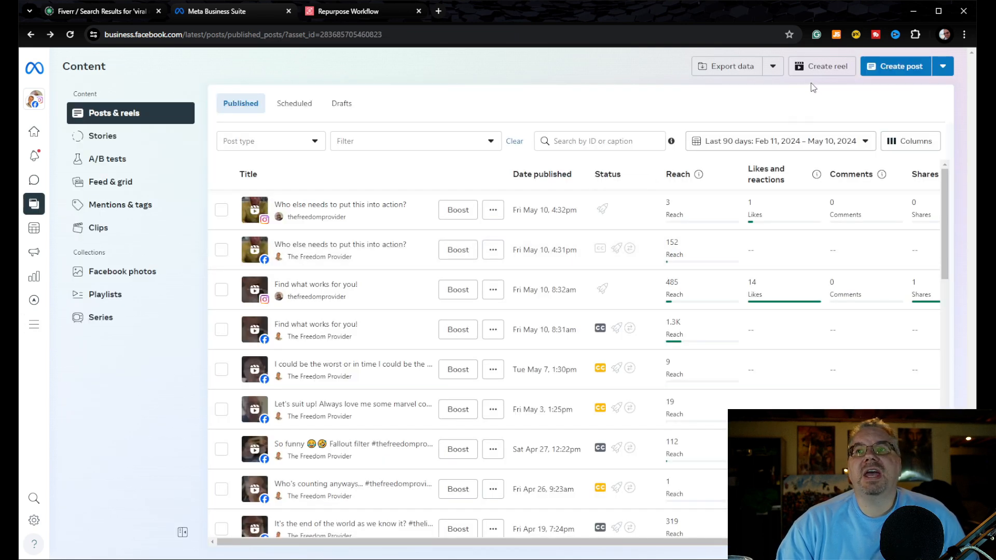
Start a new reel with the "thefreedomprovider (003)" video, dismiss the hashtag tip and mute the preview.
{"action": "left_click", "coordinate": [814, 72]}
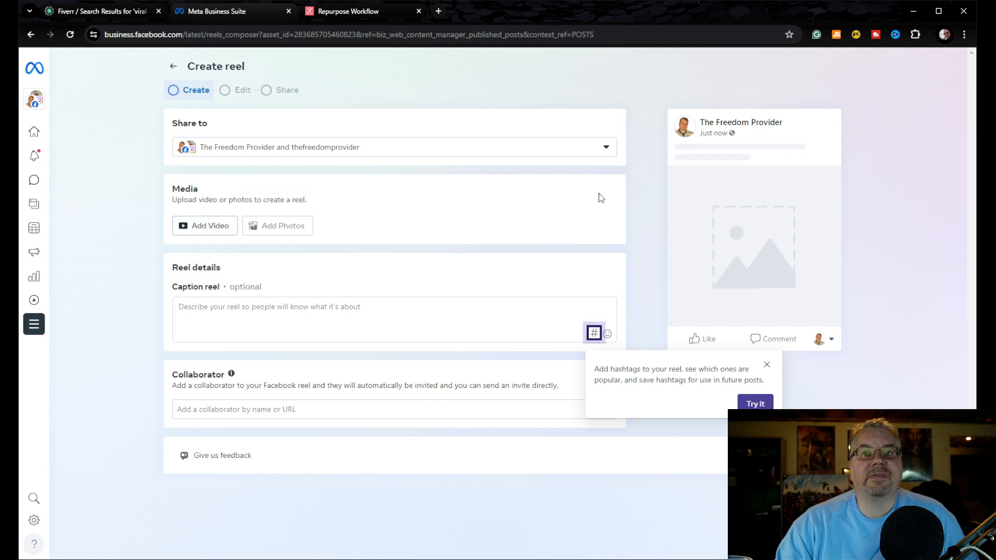
{"action": "left_click", "coordinate": [203, 233]}
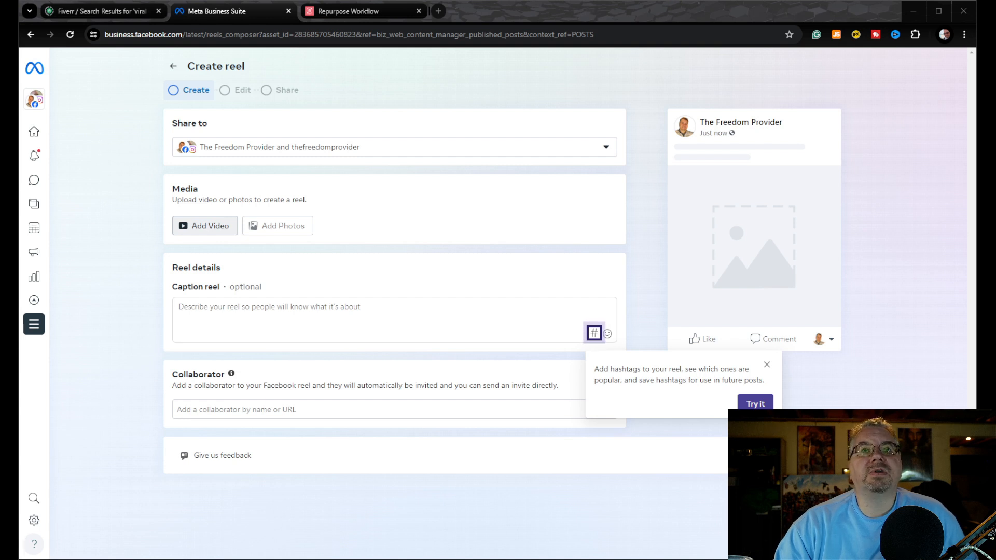
{"action": "left_click", "coordinate": [703, 439]}
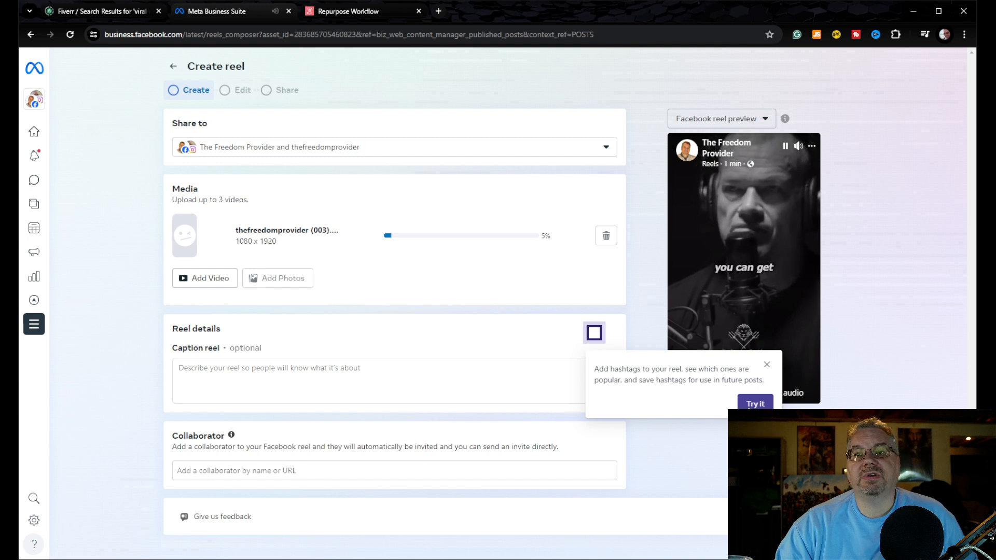
{"action": "left_click", "coordinate": [767, 365]}
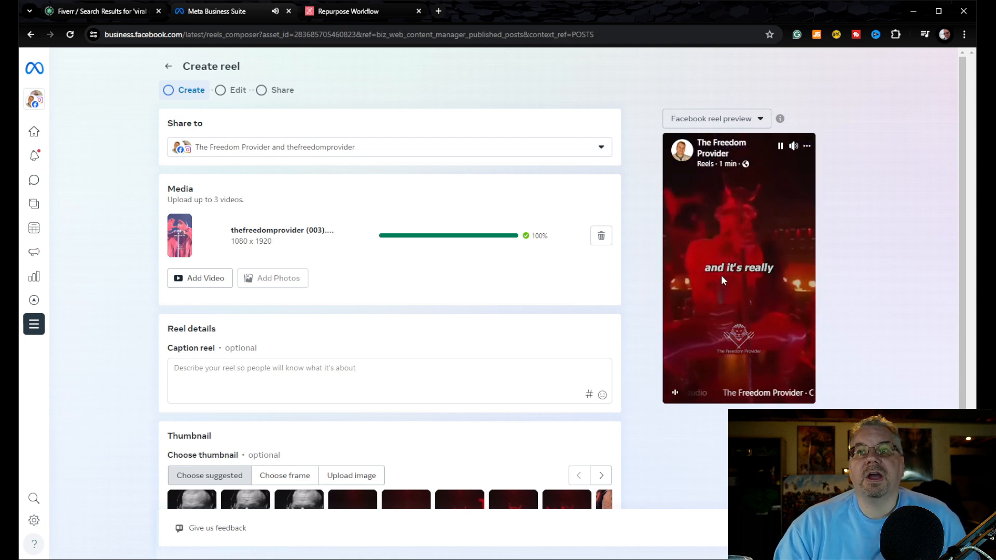
{"action": "left_click", "coordinate": [792, 148]}
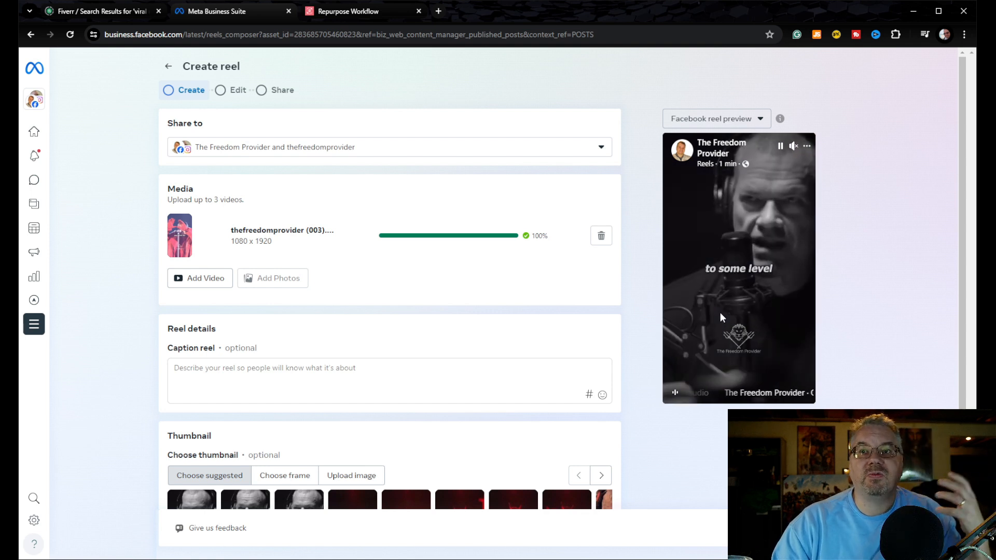
Write the reel caption "Guard your mind and protect your children.".
{"action": "left_click", "coordinate": [366, 372]}
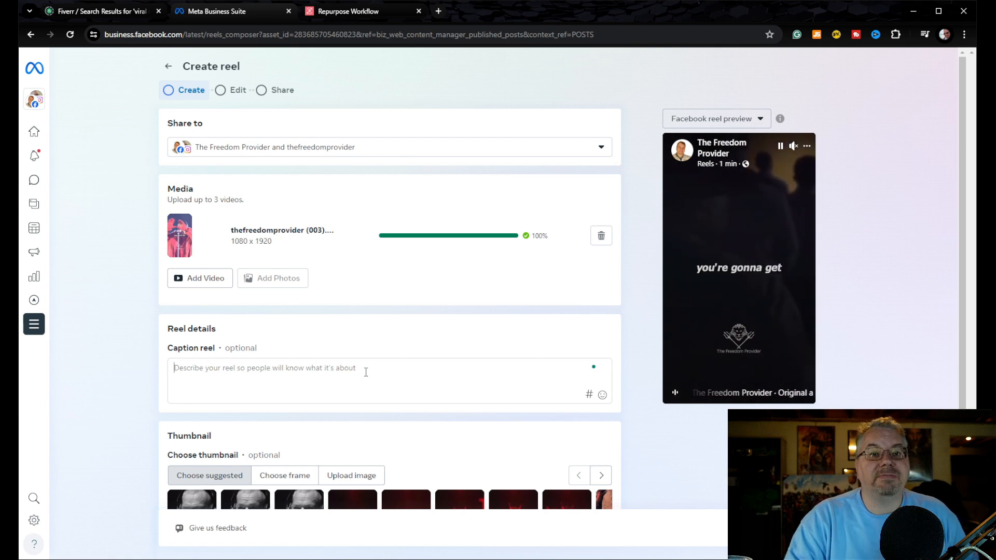
{"action": "scroll", "coordinate": [379, 352], "scroll_direction": "down", "scroll_amount": 3}
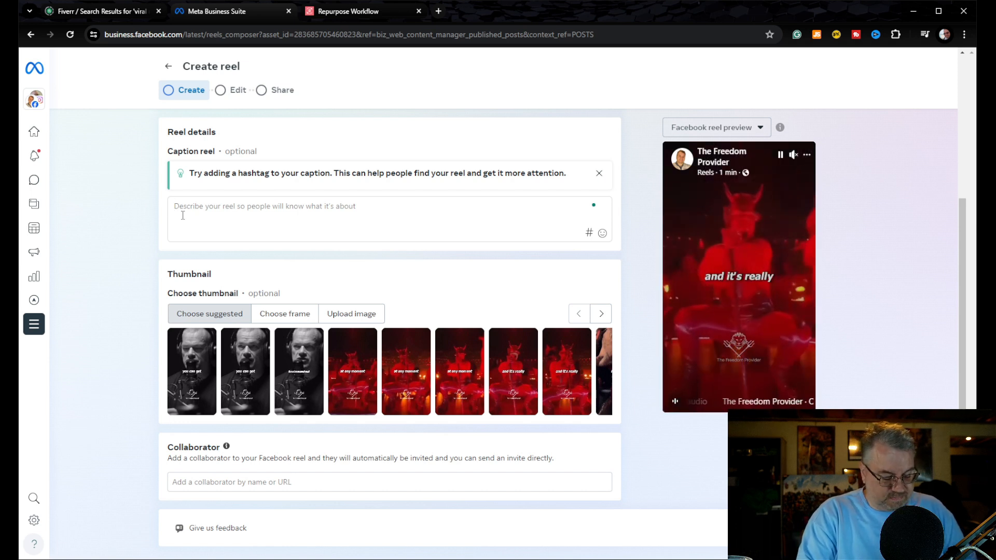
{"action": "type", "text": "Gar"}
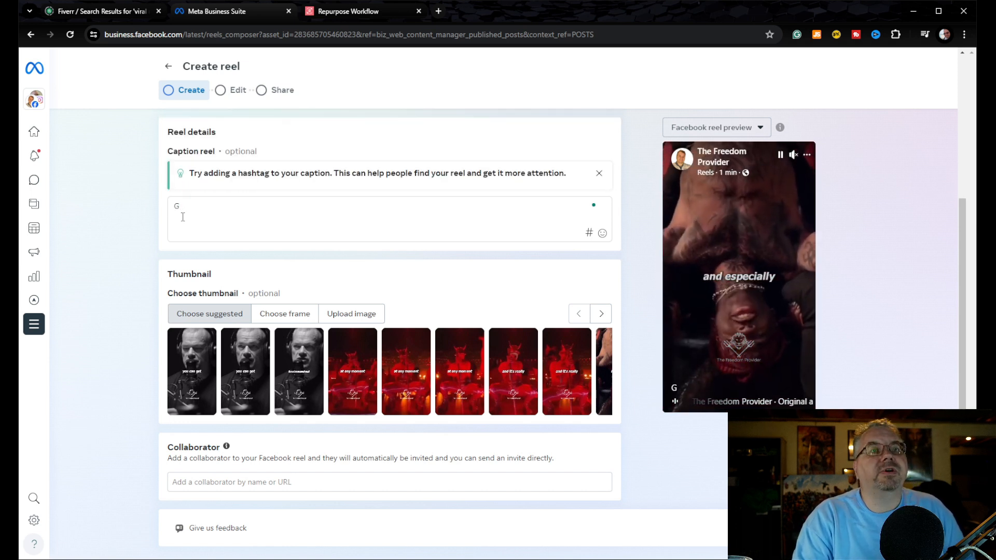
{"action": "key", "text": "BackSpace"}
{"action": "key", "text": "BackSpace"}
{"action": "type", "text": "uard"}
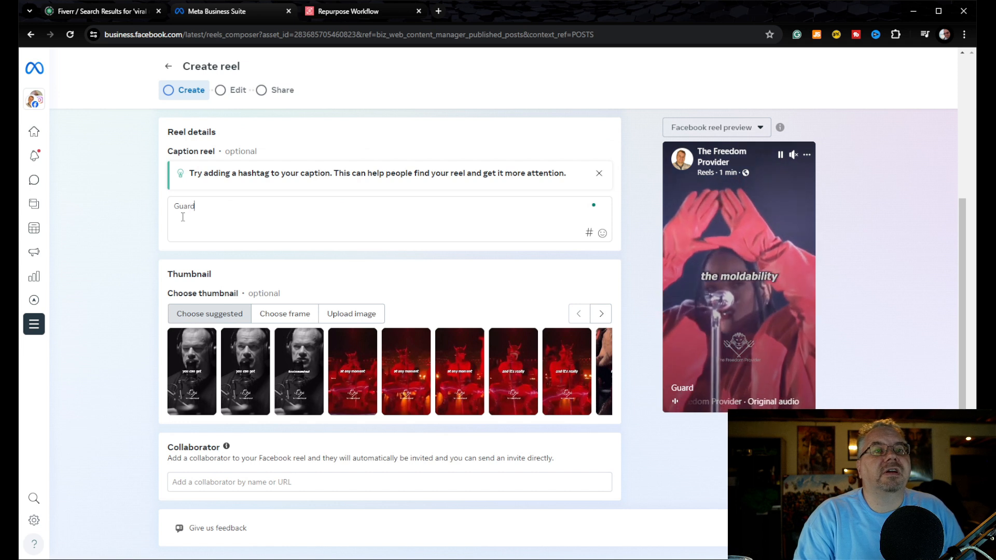
{"action": "type", "text": " your "}
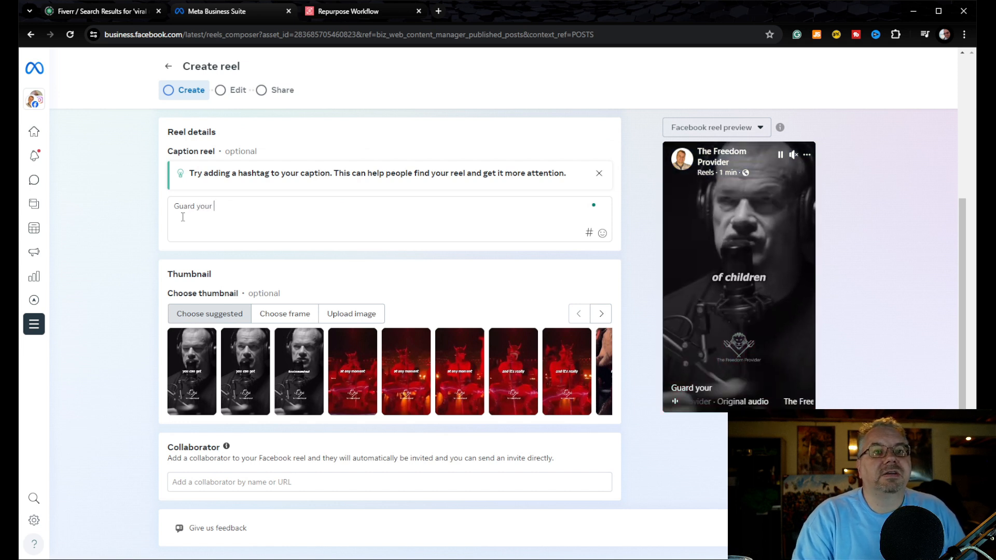
{"action": "type", "text": "mind"}
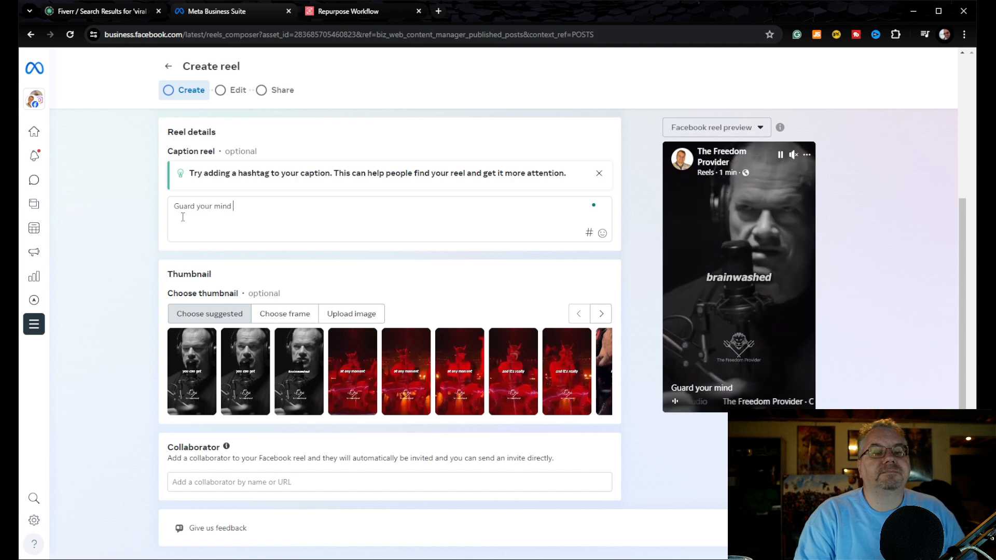
{"action": "type", "text": " and pro"}
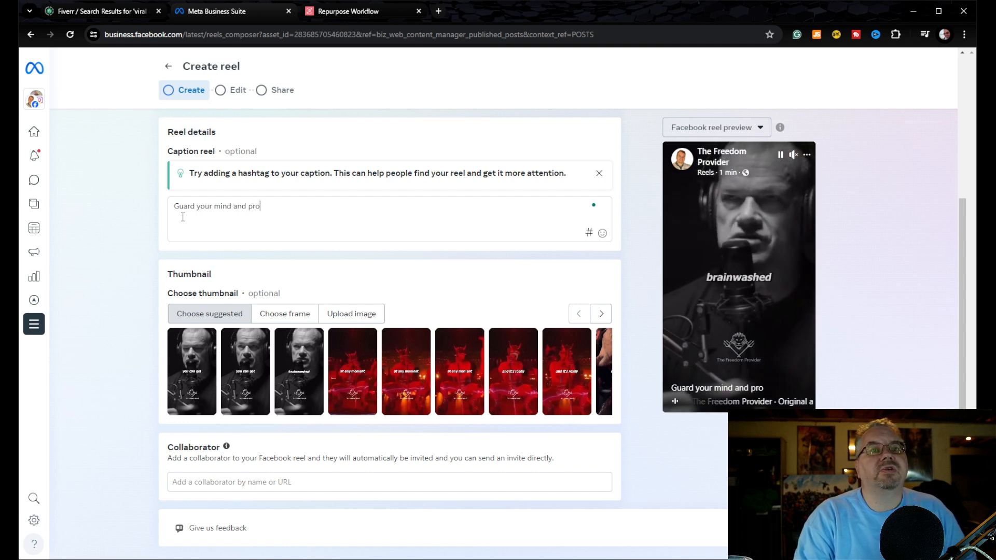
{"action": "type", "text": "tect"}
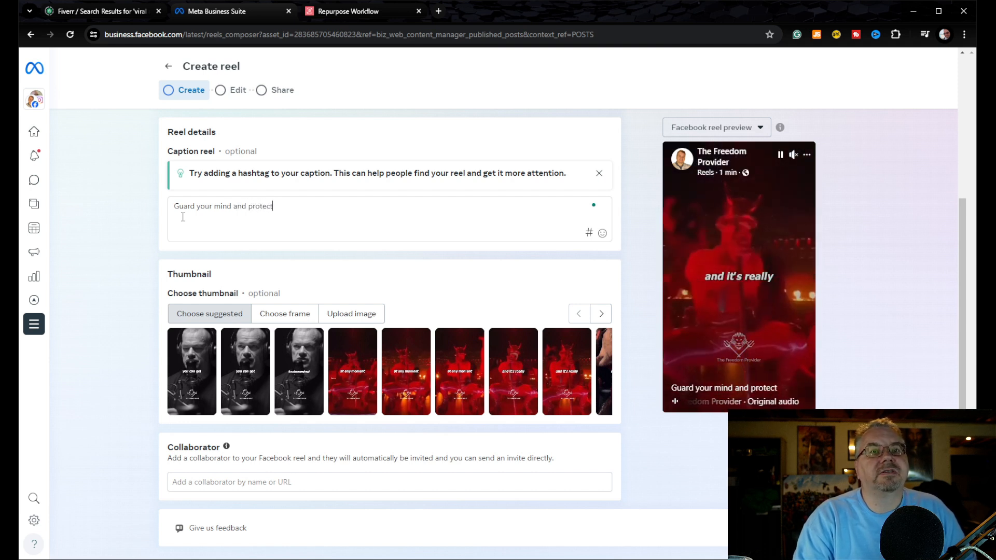
{"action": "type", "text": " your childr"}
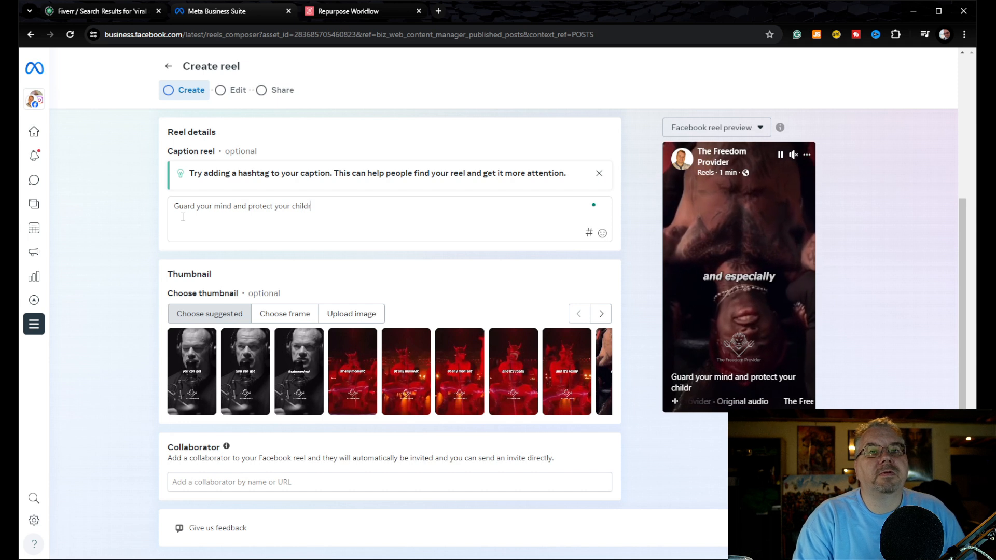
{"action": "type", "text": "ens"}
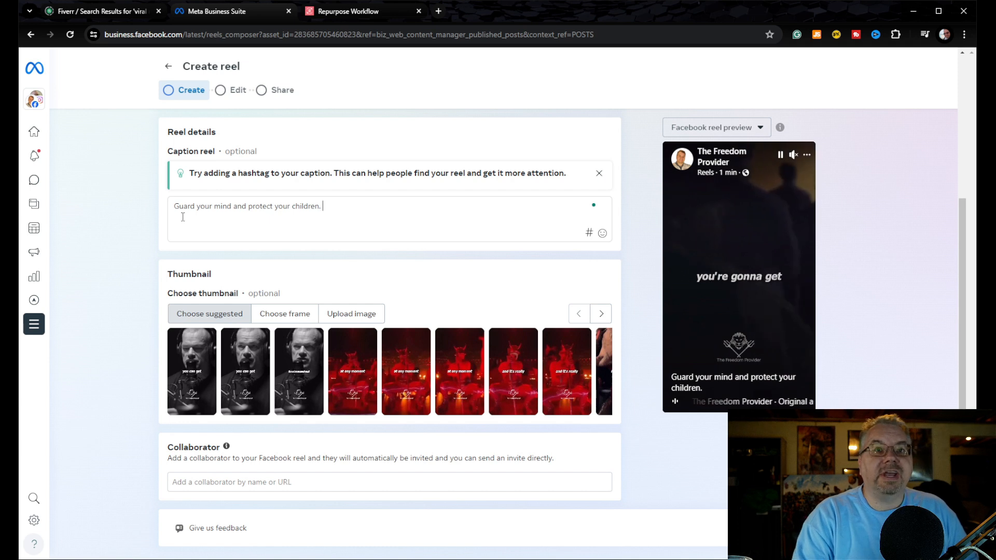
Append the hashtag #thefreedomprovider to the end of the reel caption.
{"action": "type", "text": "#"}
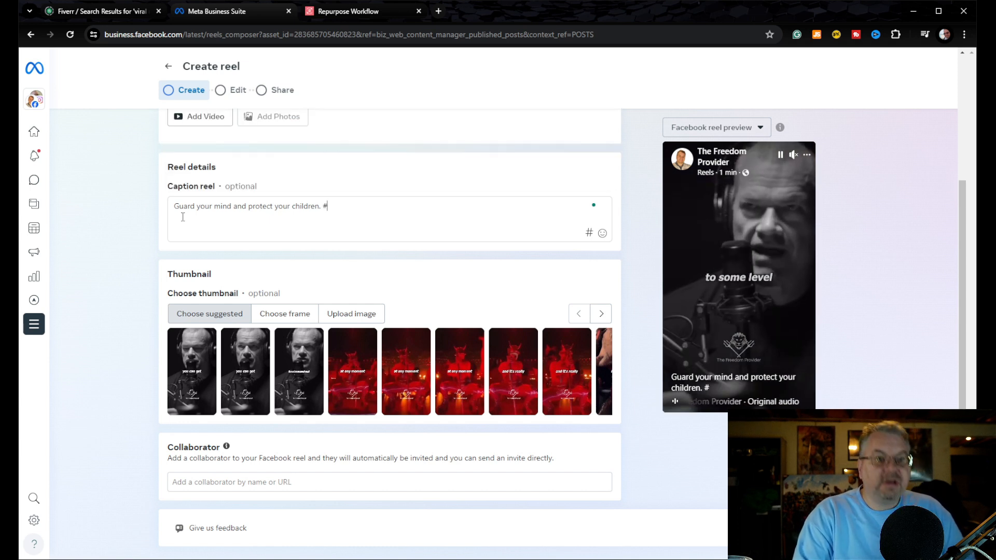
{"action": "type", "text": "thef"}
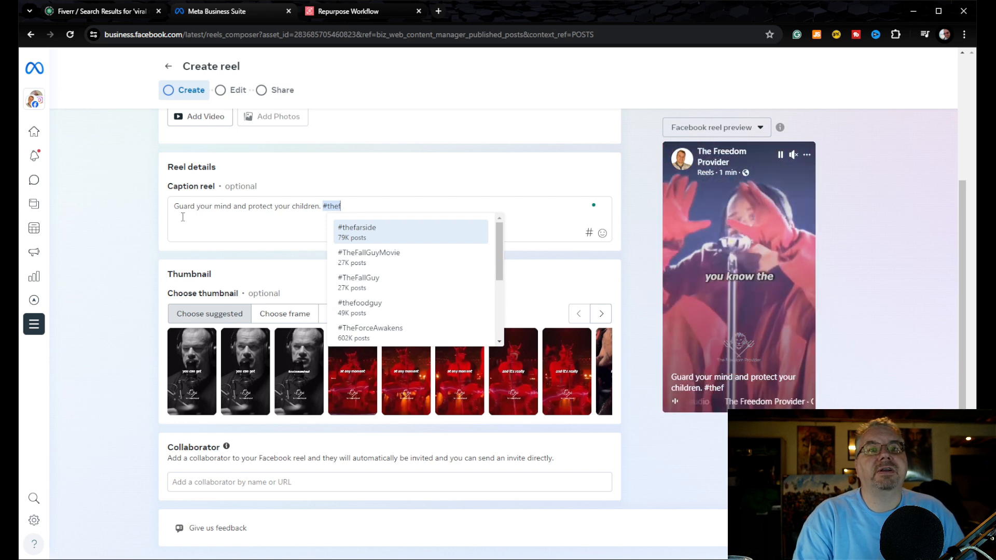
{"action": "type", "text": "reedom"}
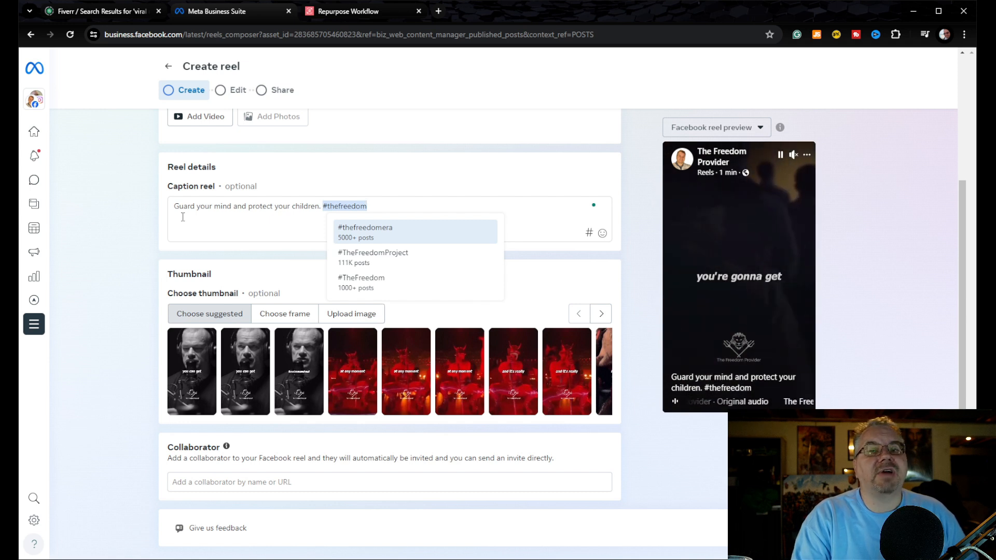
{"action": "type", "text": "provider"}
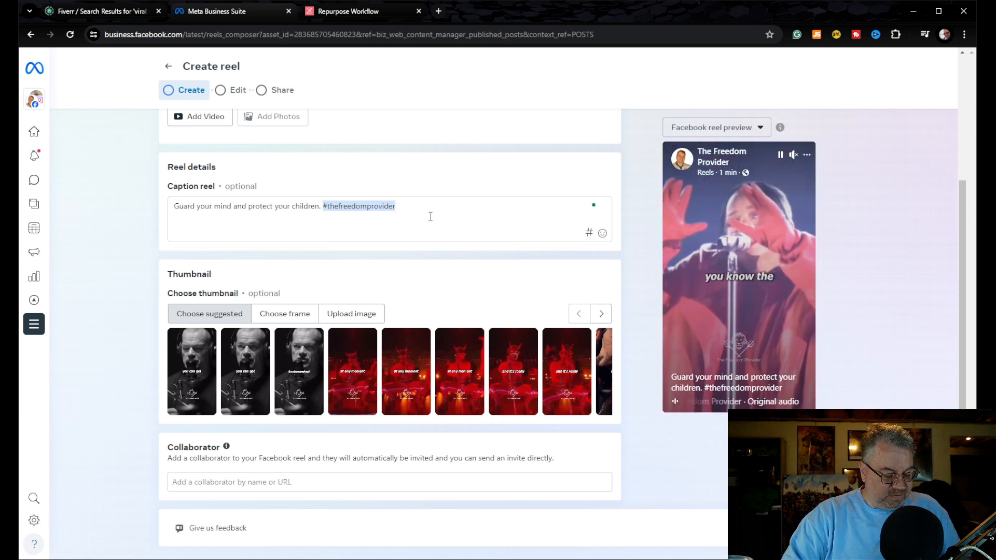
Try adding the hashtag #starwars after #thefreedomprovider in the reel caption and bring up the related hashtag suggestions.
{"action": "type", "text": "#s"}
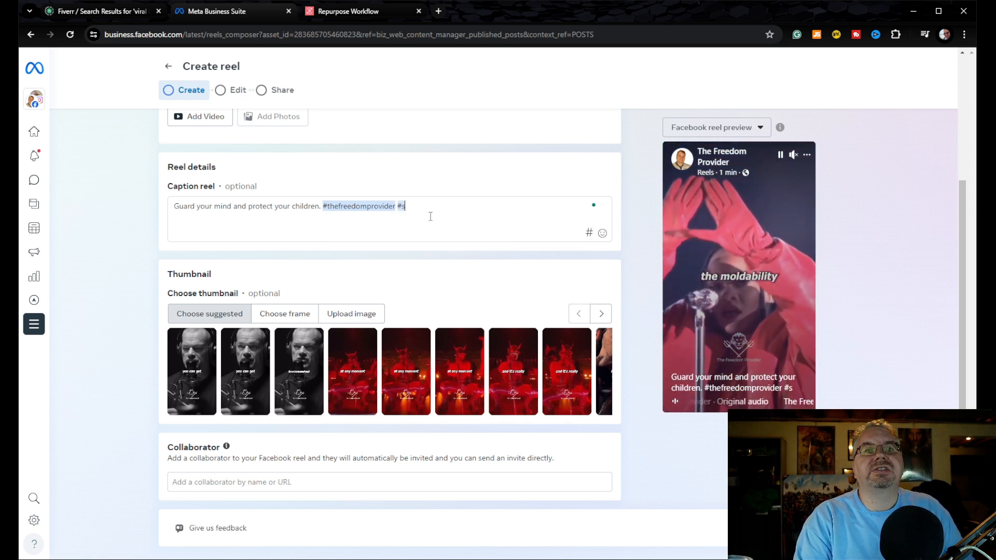
{"action": "type", "text": "tarward"}
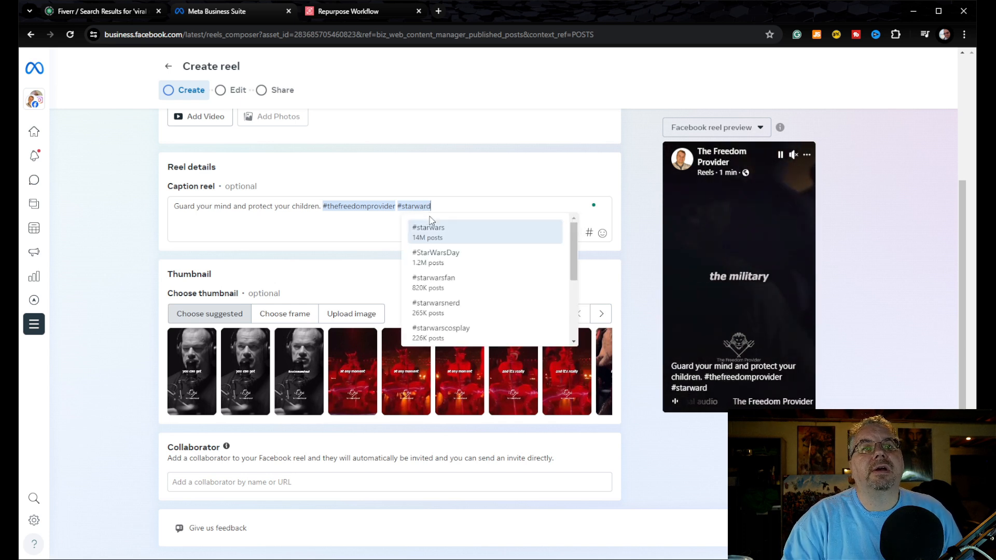
{"action": "key", "text": "BackSpace"}
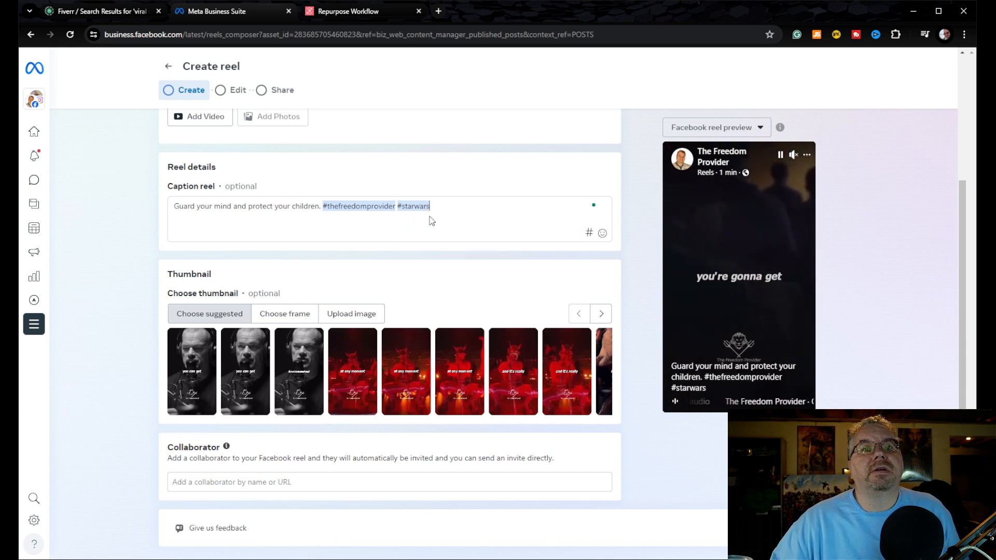
{"action": "type", "text": "s"}
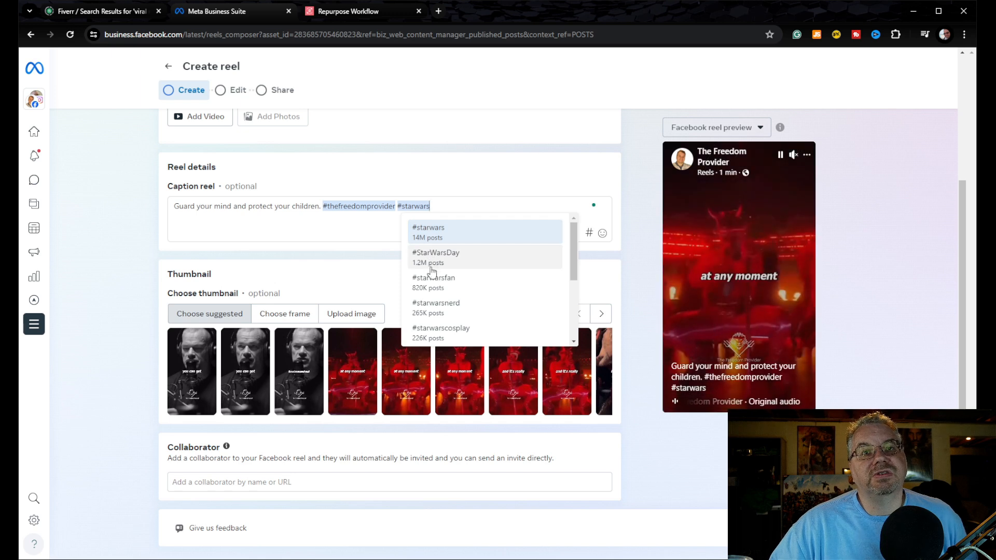
Delete the #starwars hashtag from the end of the reel caption.
{"action": "left_click", "coordinate": [455, 206]}
{"action": "key", "text": "BackSpace"}
{"action": "key", "text": "BackSpace"}
{"action": "key", "text": "BackSpace"}
{"action": "key", "text": "BackSpace"}
{"action": "key", "text": "BackSpace"}
{"action": "key", "text": "BackSpace"}
{"action": "key", "text": "BackSpace"}
{"action": "key", "text": "BackSpace"}
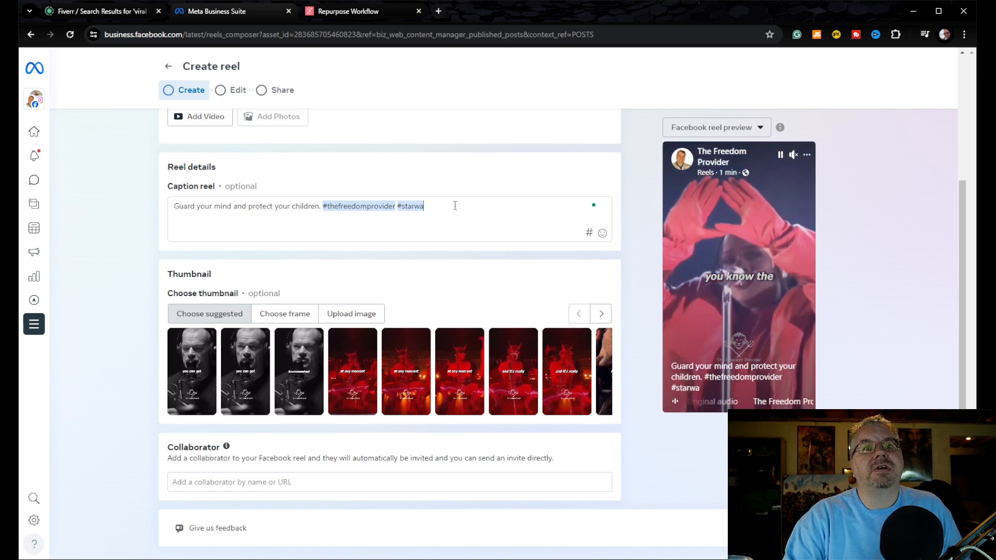
{"action": "key", "text": "BackSpace"}
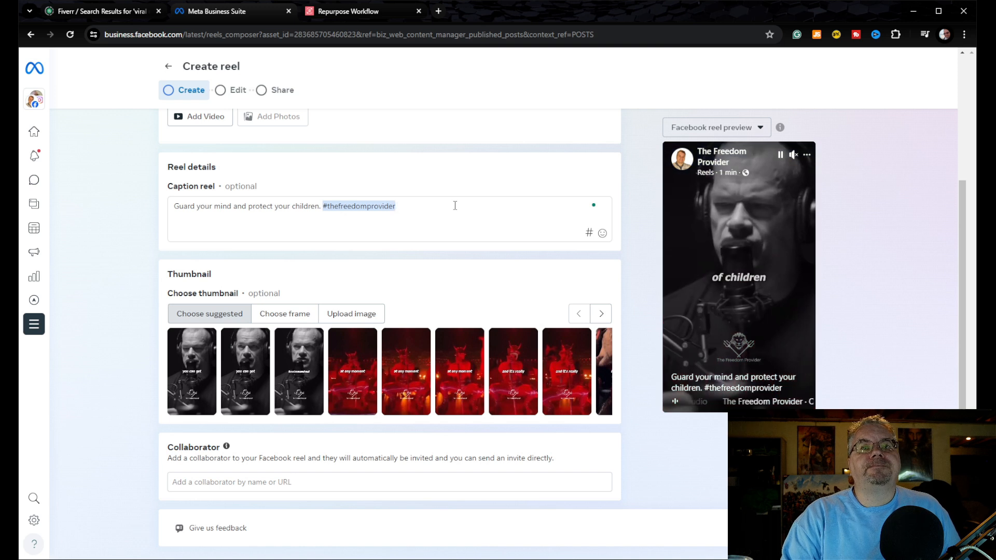
{"action": "left_click", "coordinate": [321, 206]}
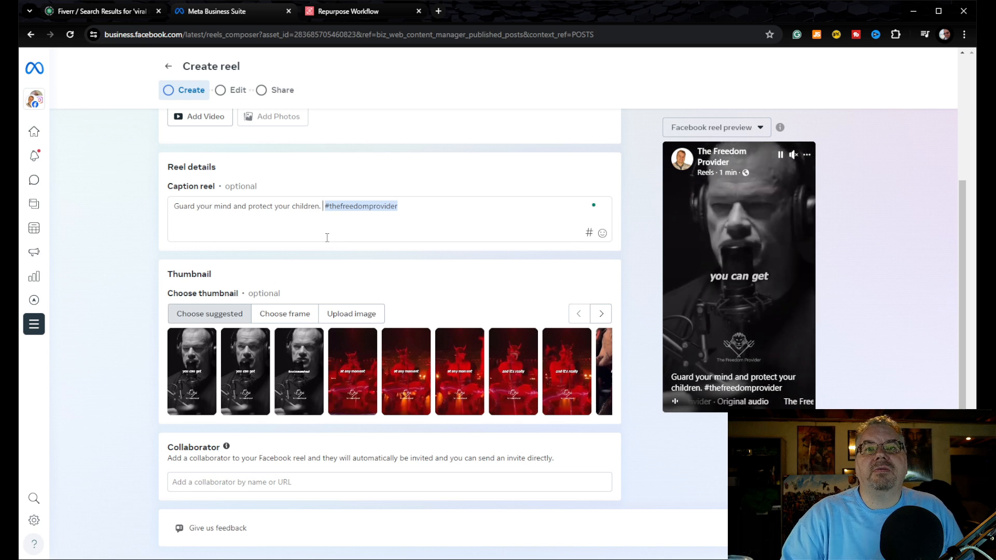
{"action": "type", "text": "www."}
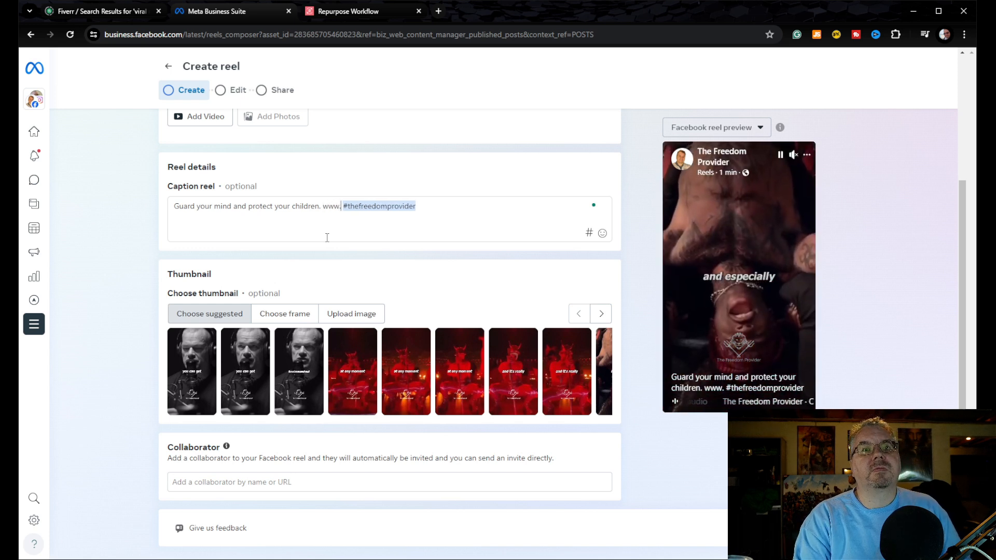
{"action": "key", "text": "BackSpace"}
{"action": "key", "text": "BackSpace"}
{"action": "key", "text": "BackSpace"}
{"action": "key", "text": "BackSpace"}
{"action": "key", "text": "BackSpace"}
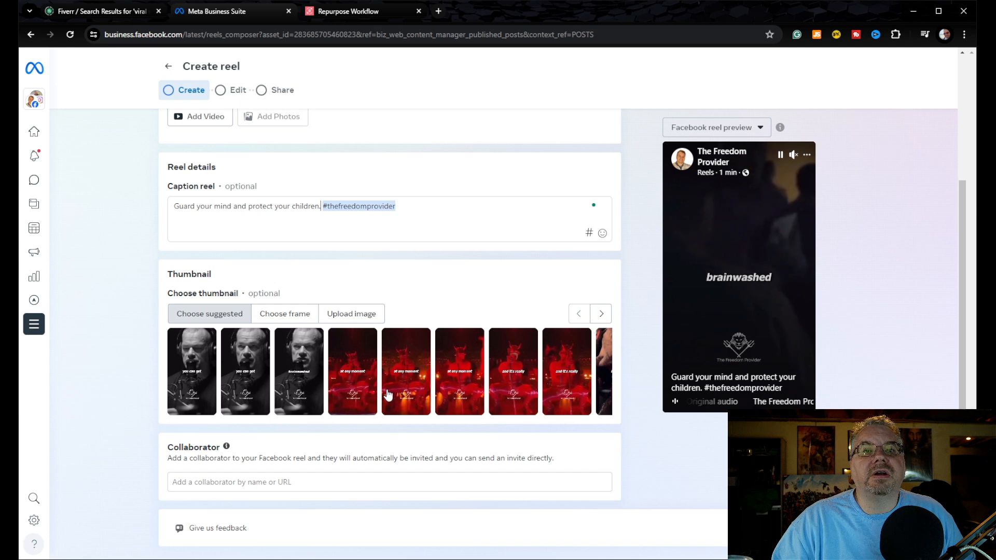
Look through the suggested thumbnails and choose the sixth one, a red stage frame reading "at any moment".
{"action": "left_click", "coordinate": [346, 390]}
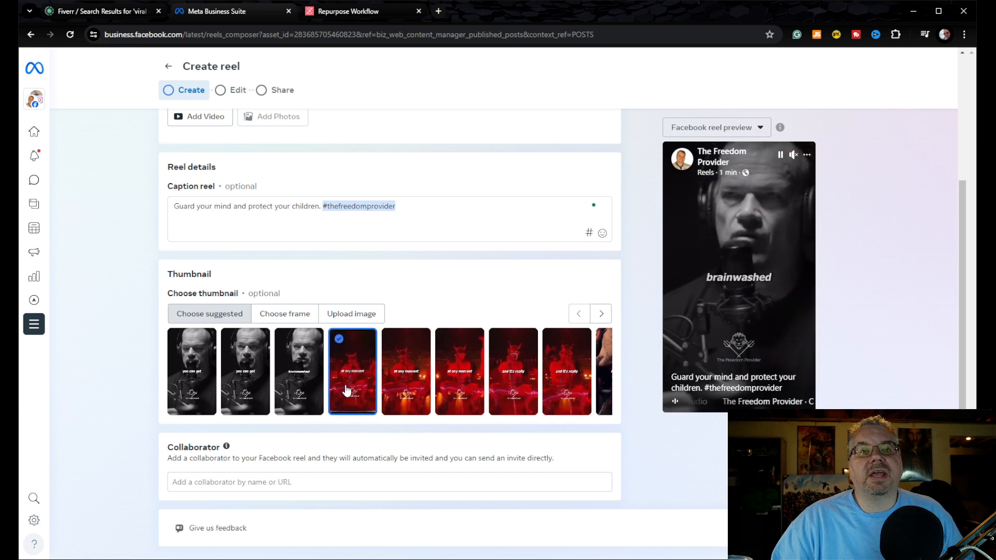
{"action": "left_click", "coordinate": [602, 314]}
{"action": "left_click", "coordinate": [602, 314]}
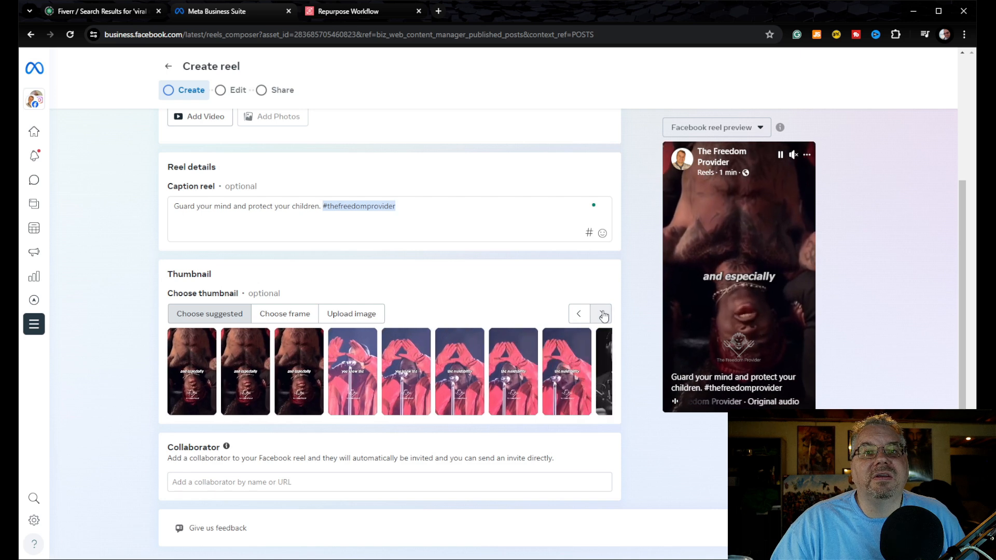
{"action": "left_click", "coordinate": [601, 314]}
{"action": "left_click", "coordinate": [601, 314]}
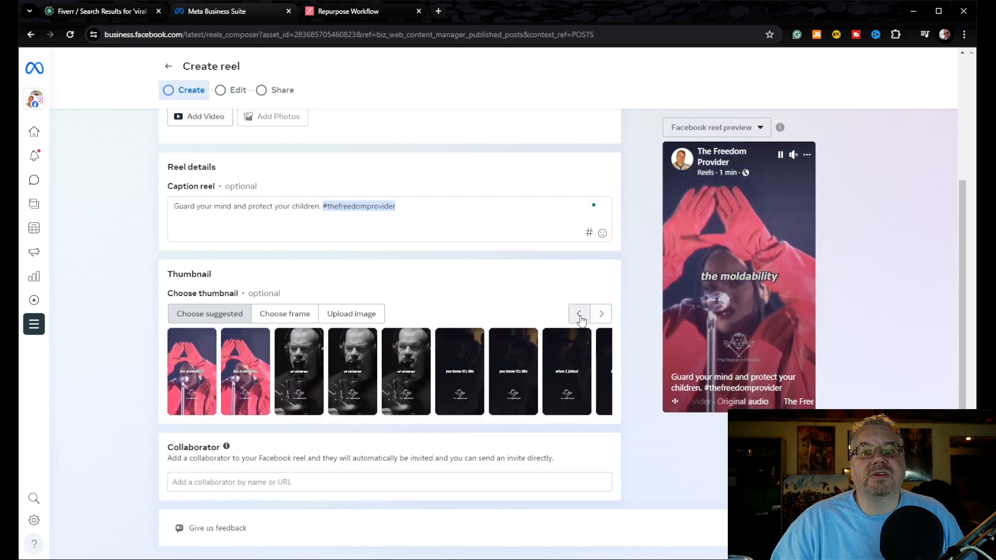
{"action": "left_click", "coordinate": [579, 314]}
{"action": "left_click", "coordinate": [579, 314]}
{"action": "left_click", "coordinate": [579, 314]}
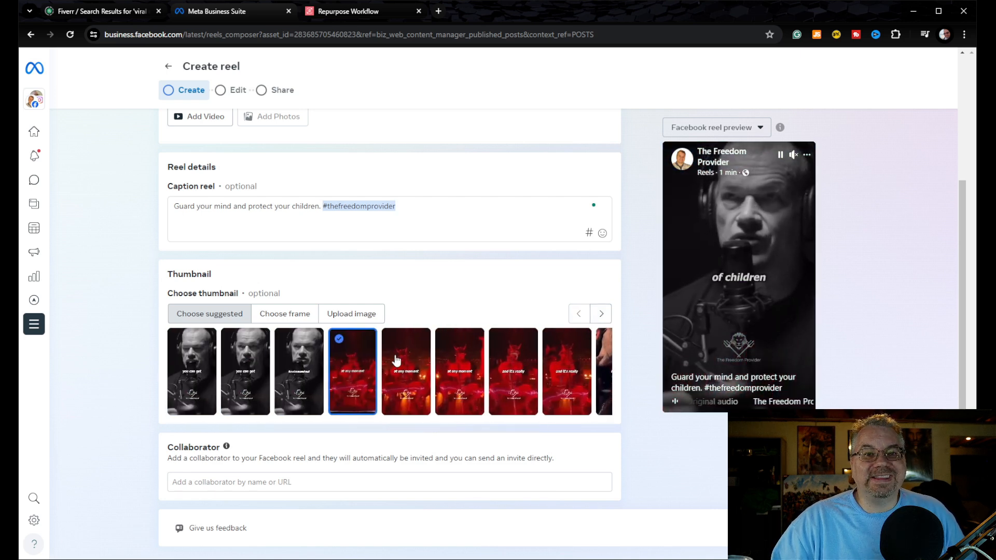
{"action": "left_click", "coordinate": [477, 380]}
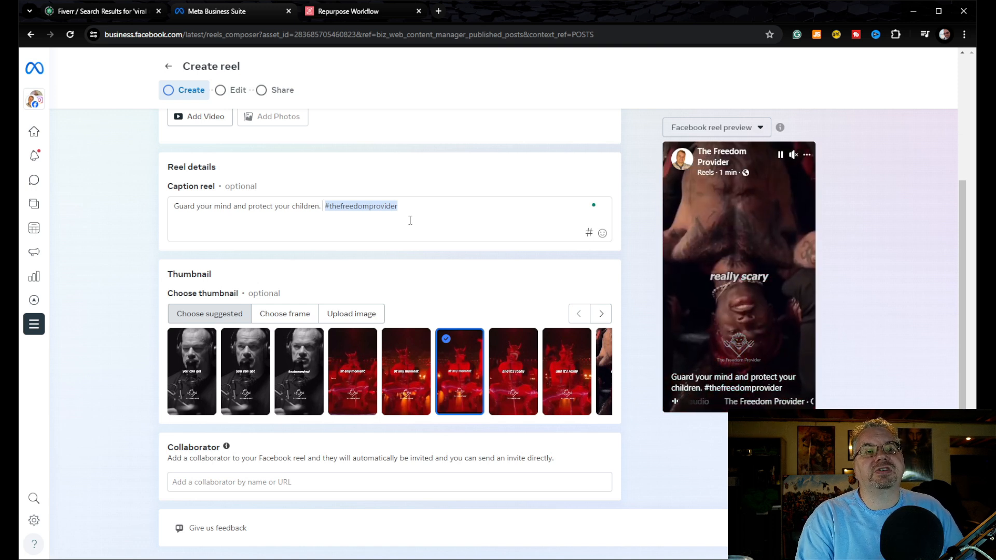
{"action": "type", "text": "h"}
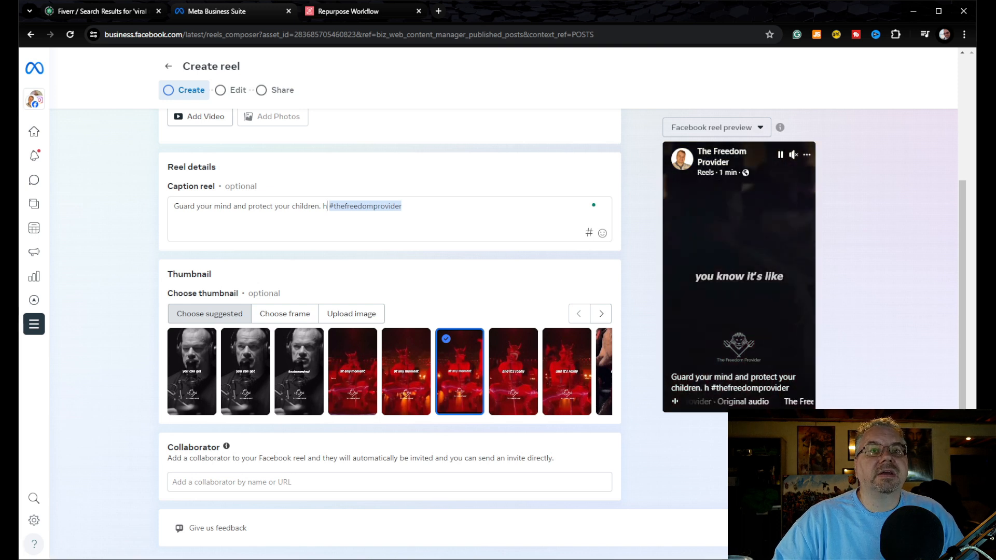
{"action": "left_click", "coordinate": [327, 246]}
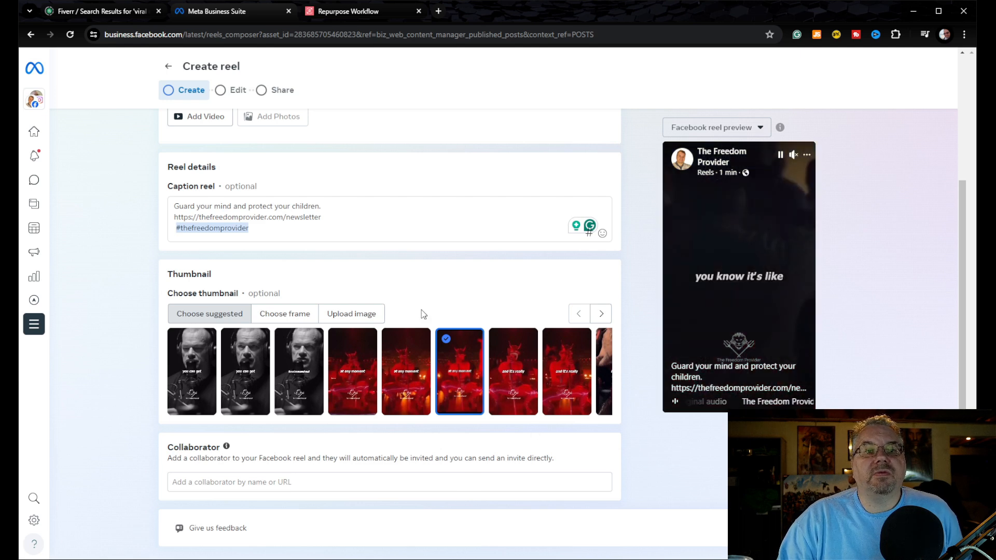
{"action": "scroll", "coordinate": [347, 229], "scroll_direction": "up", "scroll_amount": 3}
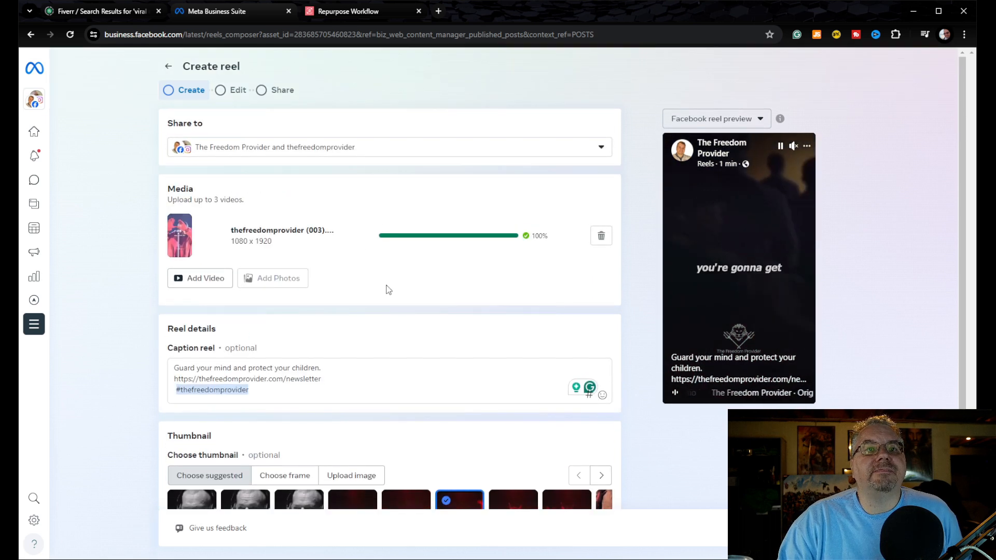
{"action": "scroll", "coordinate": [423, 342], "scroll_direction": "down", "scroll_amount": 3}
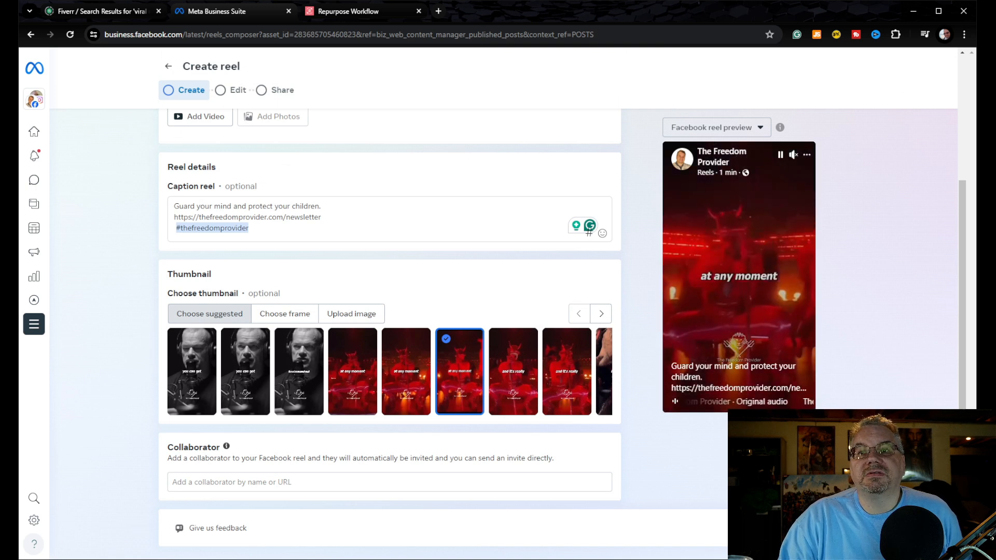
Continue to the reel's Edit stage and look over the suggested audio tracks, editing tools and timeline.
{"action": "left_click", "coordinate": [824, 527]}
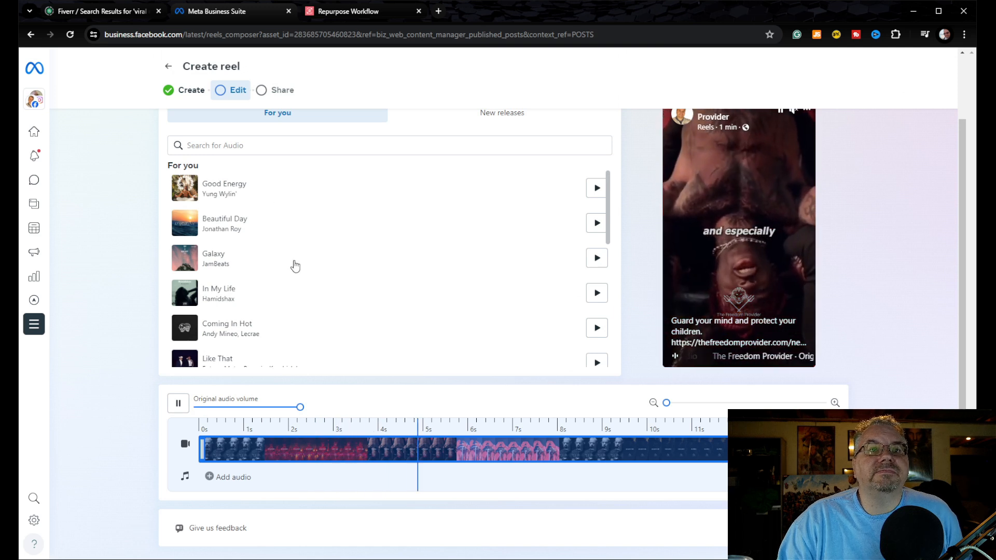
{"action": "scroll", "coordinate": [293, 275], "scroll_direction": "down", "scroll_amount": 3}
{"action": "scroll", "coordinate": [292, 281], "scroll_direction": "up", "scroll_amount": 3}
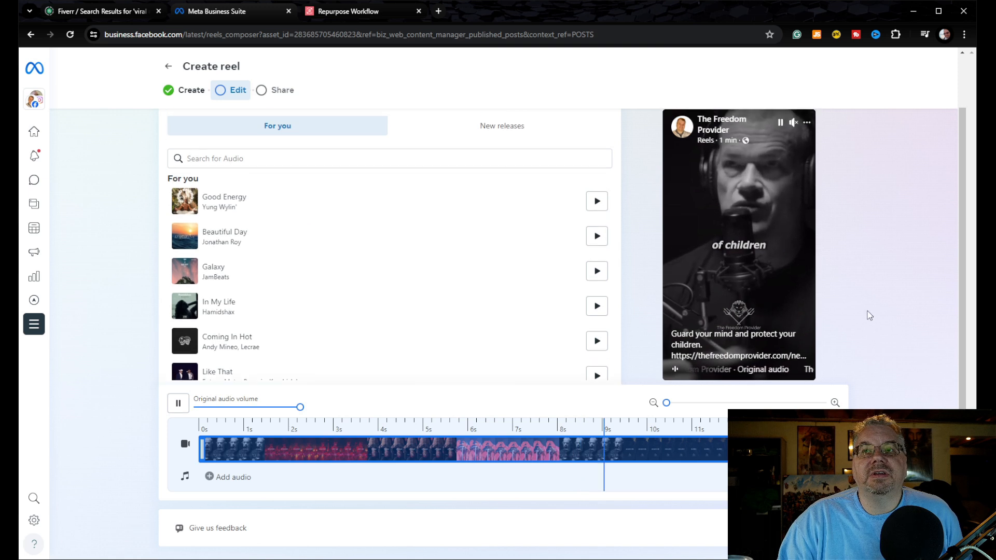
{"action": "scroll", "coordinate": [866, 313], "scroll_direction": "up", "scroll_amount": 2}
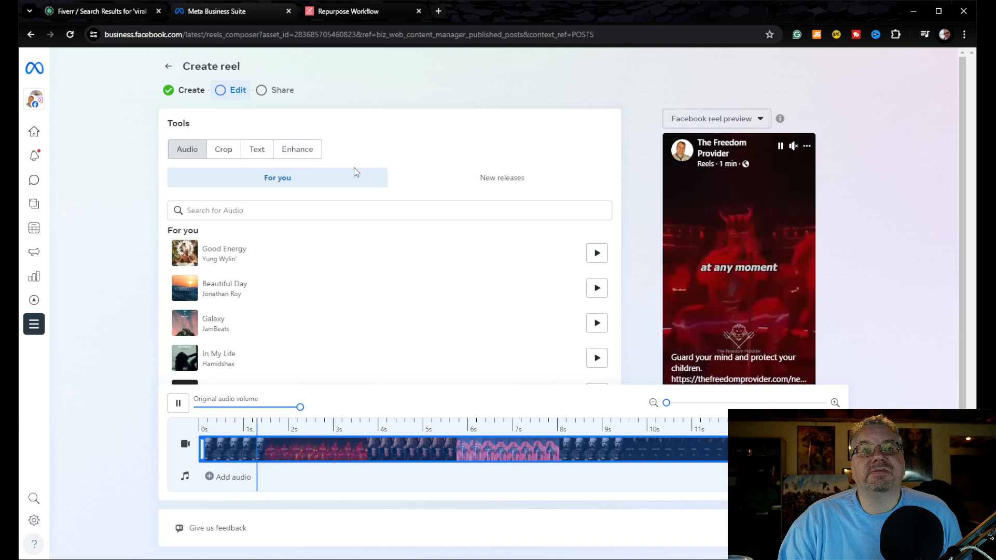
{"action": "scroll", "coordinate": [381, 305], "scroll_direction": "down", "scroll_amount": 3}
{"action": "scroll", "coordinate": [382, 305], "scroll_direction": "up", "scroll_amount": 5}
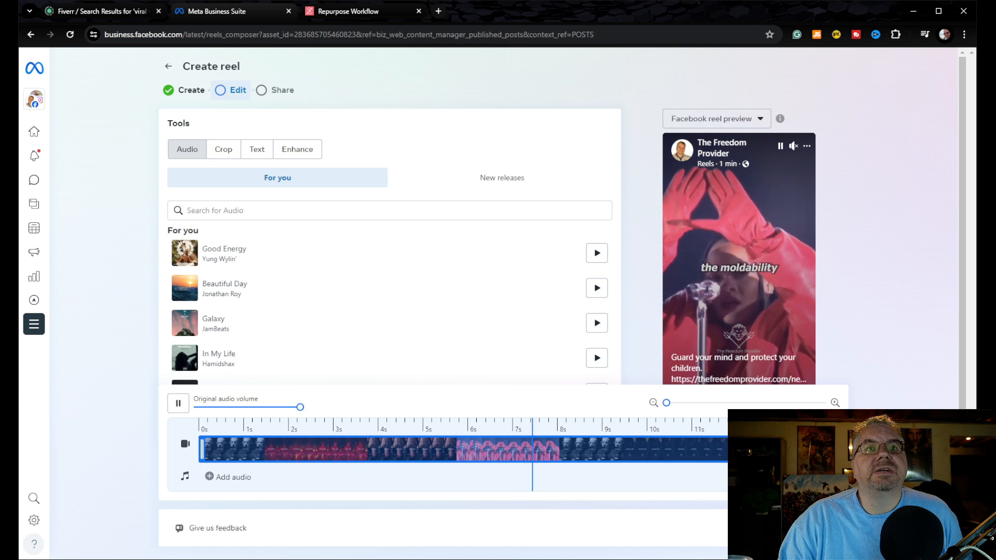
Continue to the reel's Share stage and review the scheduling, story, playlist, remixing, gifts and audience options.
{"action": "left_click", "coordinate": [825, 528]}
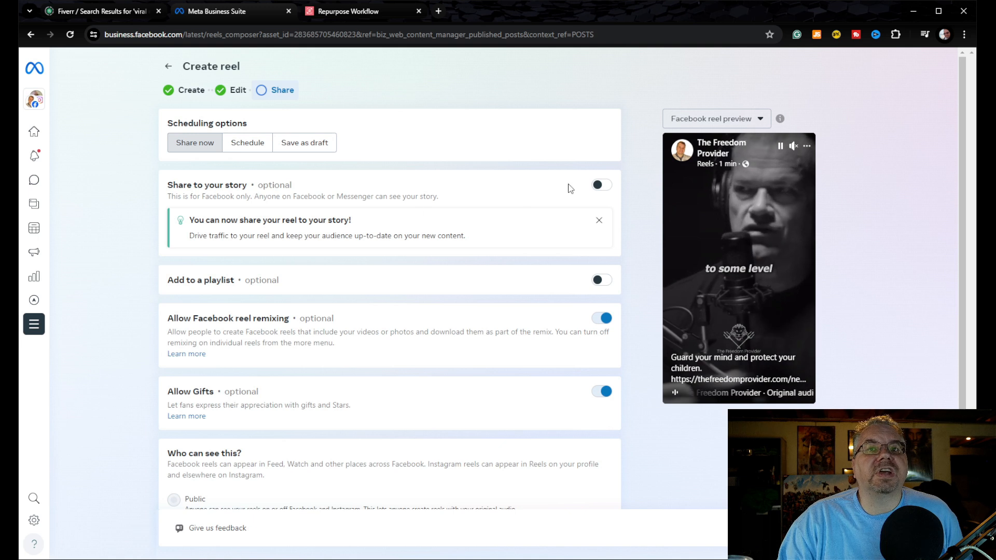
{"action": "scroll", "coordinate": [453, 396], "scroll_direction": "down", "scroll_amount": 1}
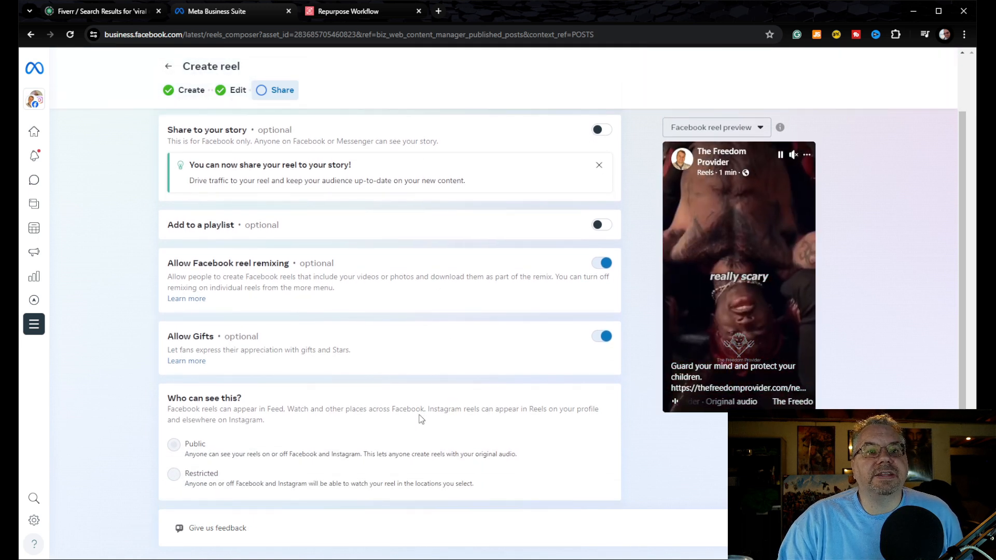
{"action": "mouse_move", "coordinate": [242, 456]}
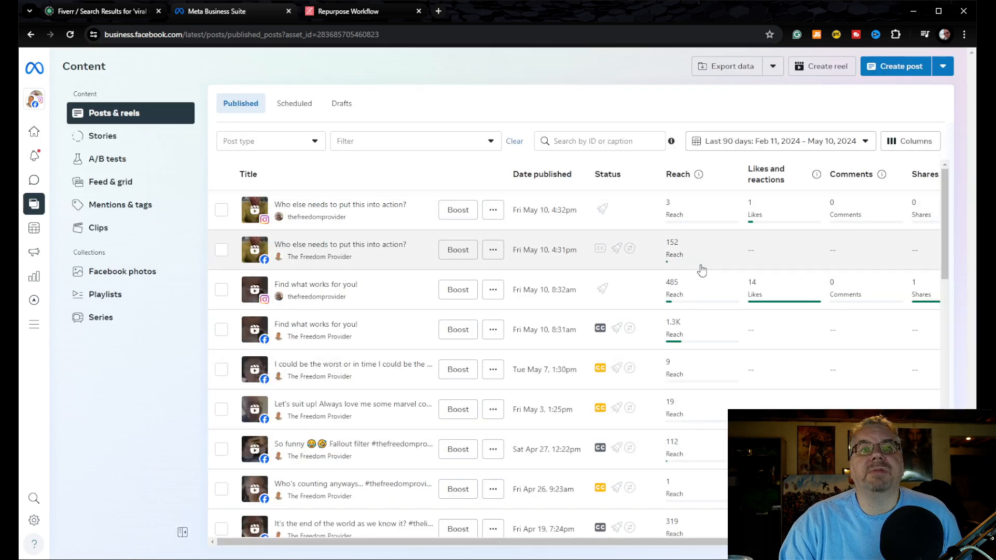
Look over the published content list, start a new reel with the "thefreedomprovider (004)" video, and mute its preview after listening.
{"action": "scroll", "coordinate": [580, 327], "scroll_direction": "down", "scroll_amount": 2}
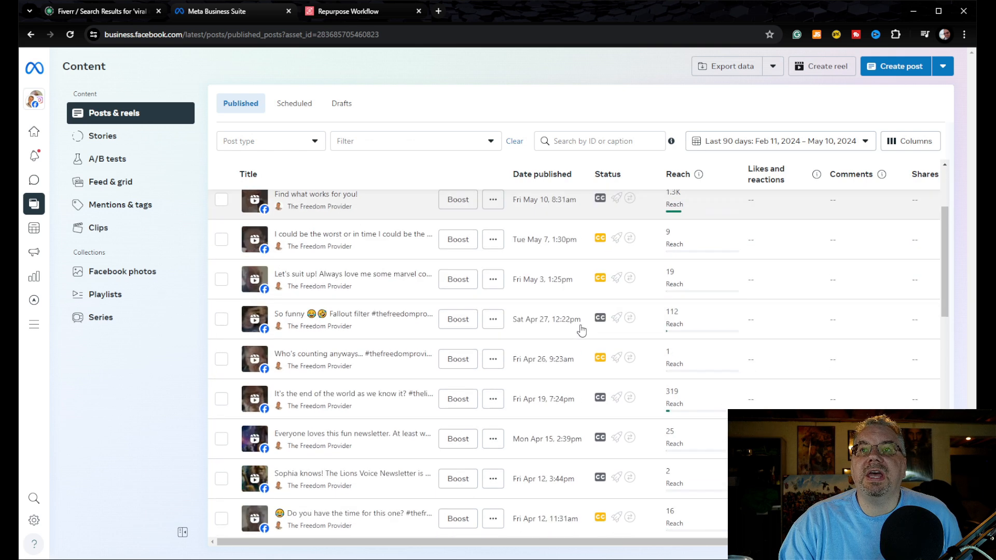
{"action": "scroll", "coordinate": [581, 330], "scroll_direction": "up", "scroll_amount": 2}
{"action": "scroll", "coordinate": [581, 330], "scroll_direction": "up", "scroll_amount": 1}
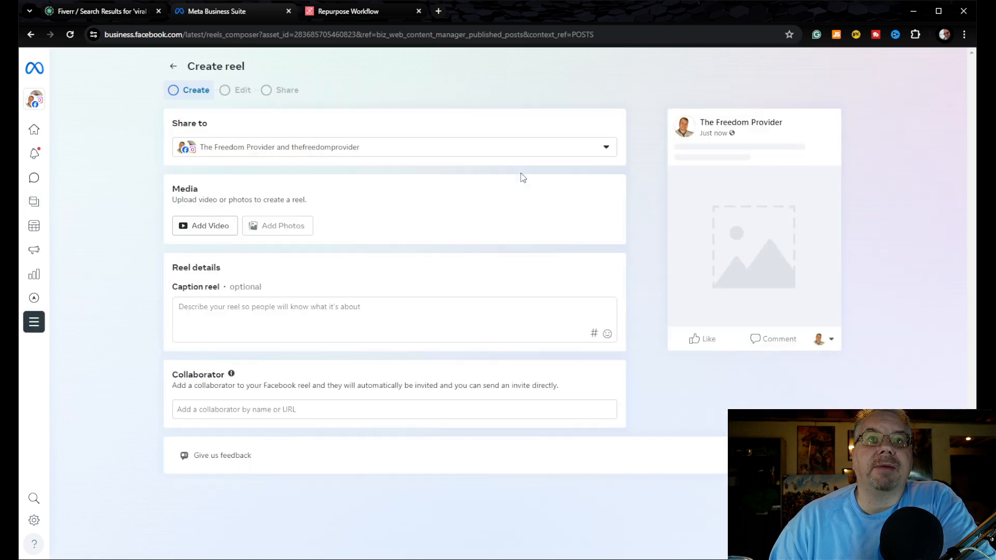
{"action": "left_click", "coordinate": [190, 226]}
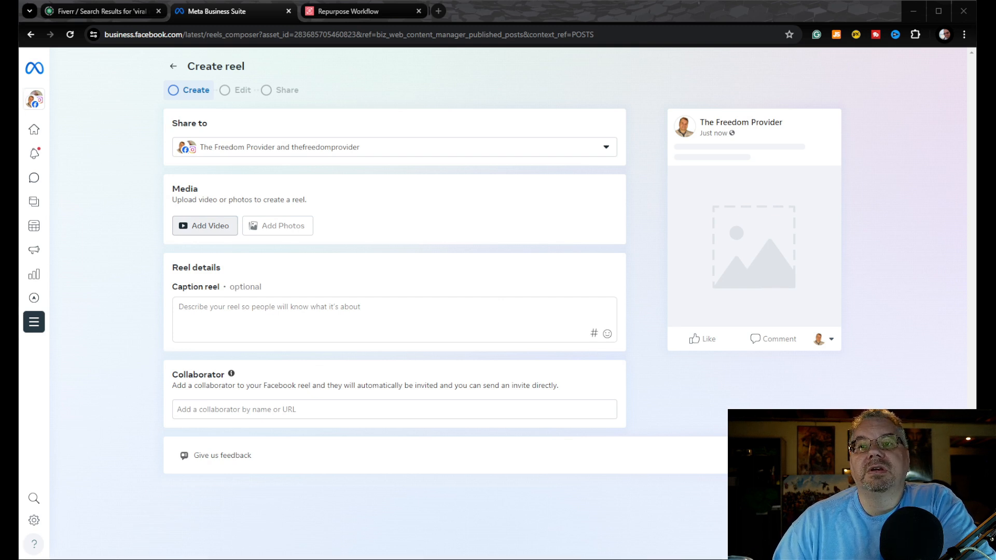
{"action": "left_click", "coordinate": [676, 351]}
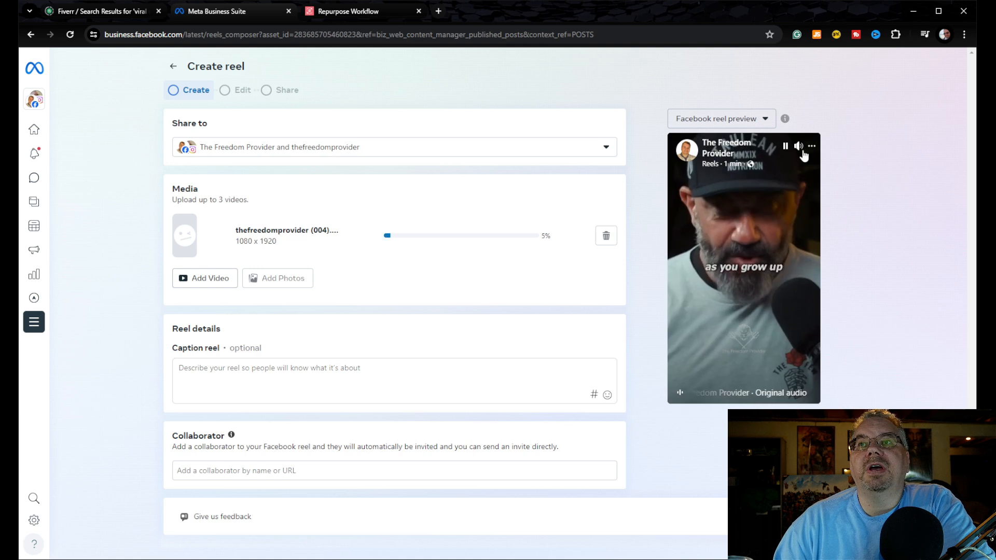
{"action": "left_click", "coordinate": [799, 147]}
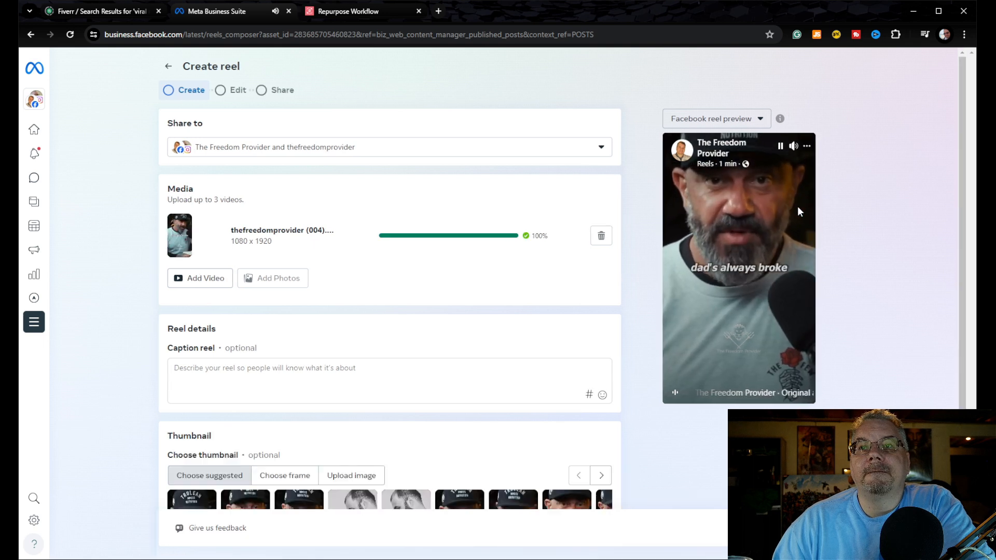
{"action": "left_click", "coordinate": [794, 147]}
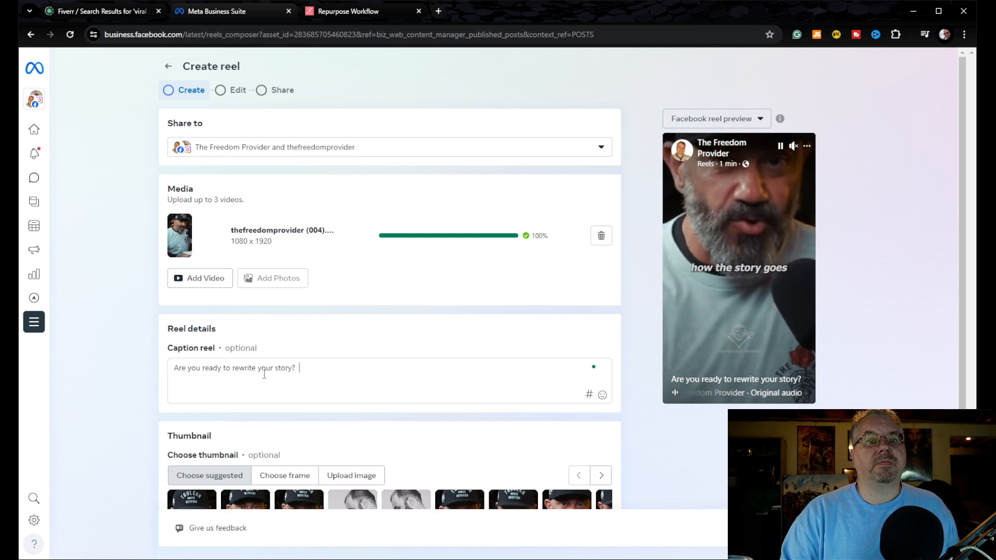
{"action": "type", "text": "https://thefreedomprovider.com/newsletter"}
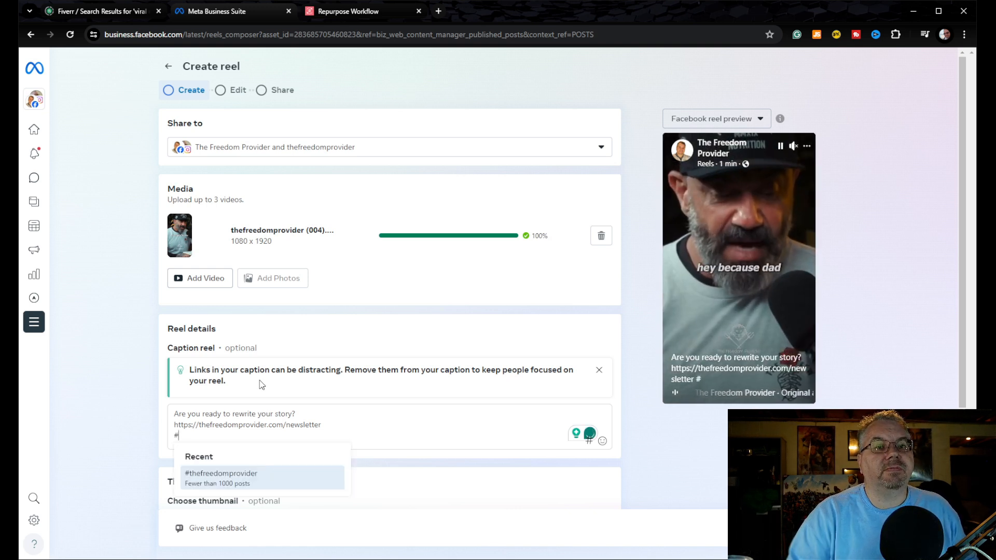
{"action": "left_click", "coordinate": [231, 483]}
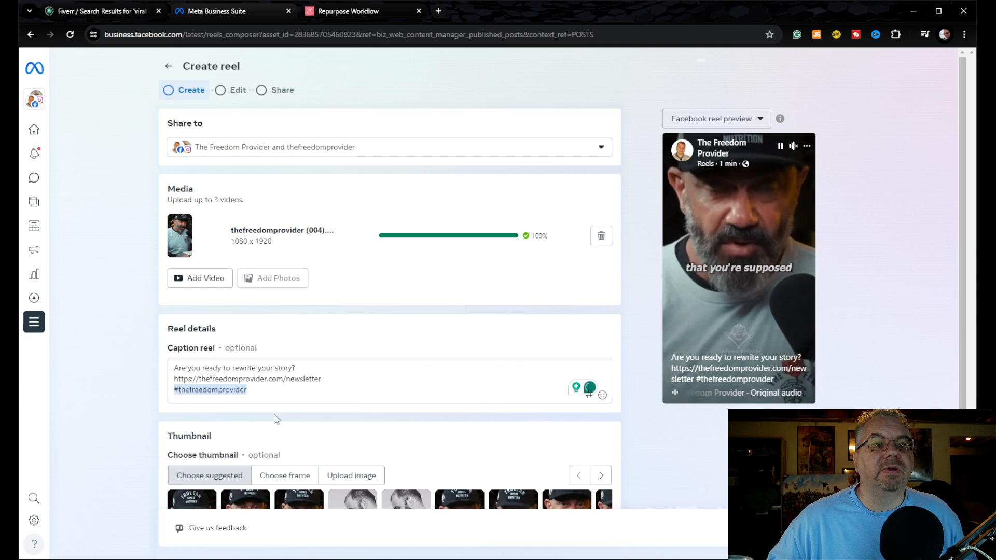
Browse the suggested thumbnails and choose a frame of the man in the cap turned to the side.
{"action": "scroll", "coordinate": [290, 415], "scroll_direction": "down", "scroll_amount": 3}
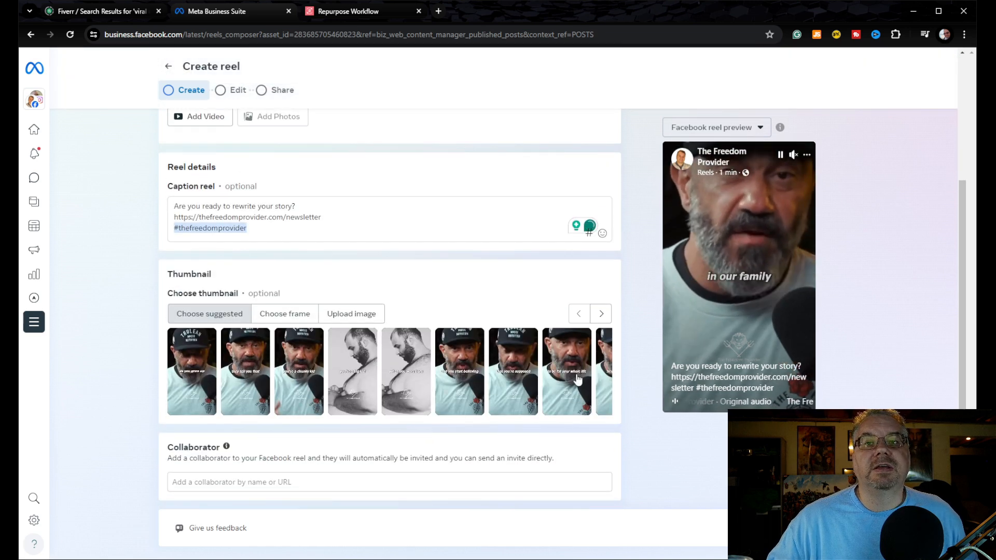
{"action": "left_click", "coordinate": [601, 360]}
{"action": "left_click", "coordinate": [601, 361]}
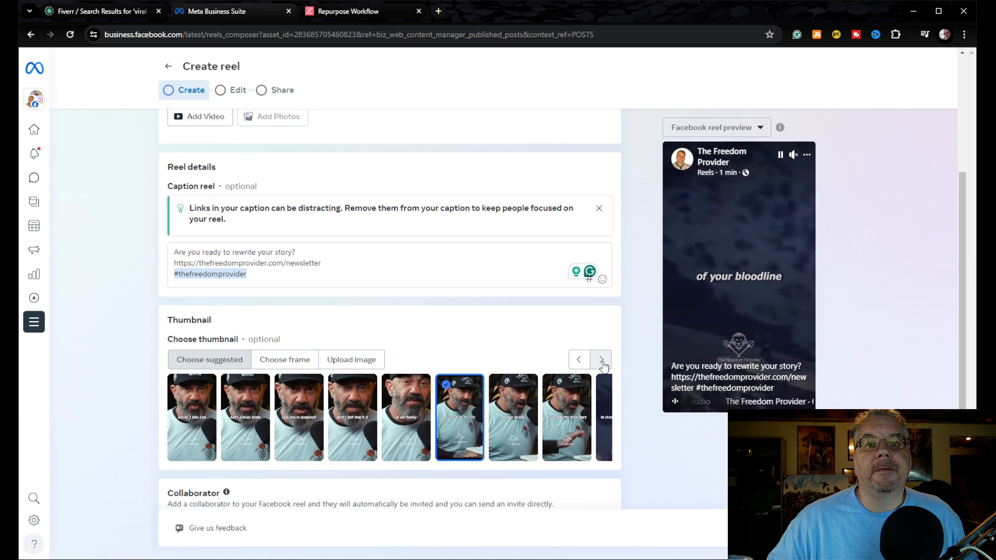
Look over the remaining suggested thumbnails and reel details, and continue past the Edit stage to Share without adding audio.
{"action": "left_click", "coordinate": [601, 360]}
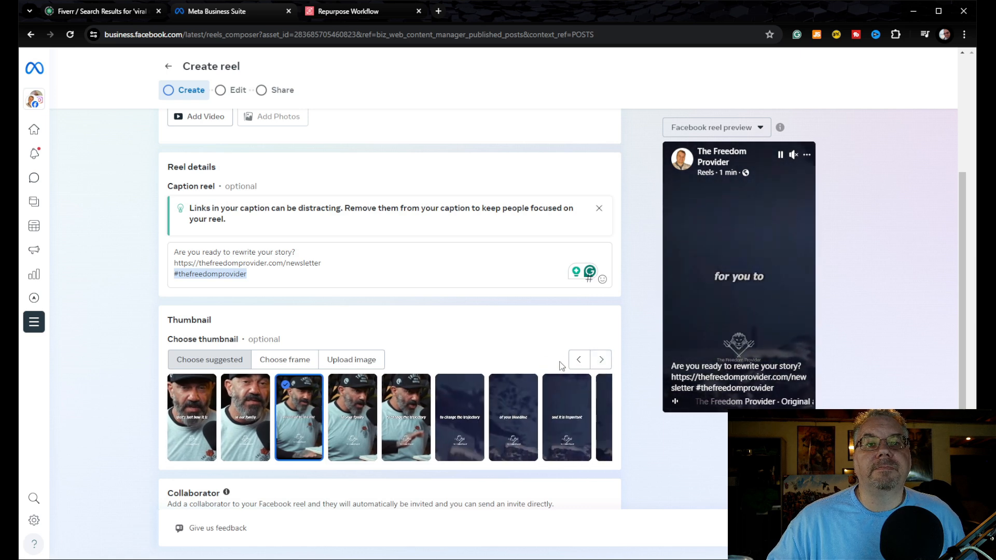
{"action": "scroll", "coordinate": [370, 331], "scroll_direction": "up", "scroll_amount": 3}
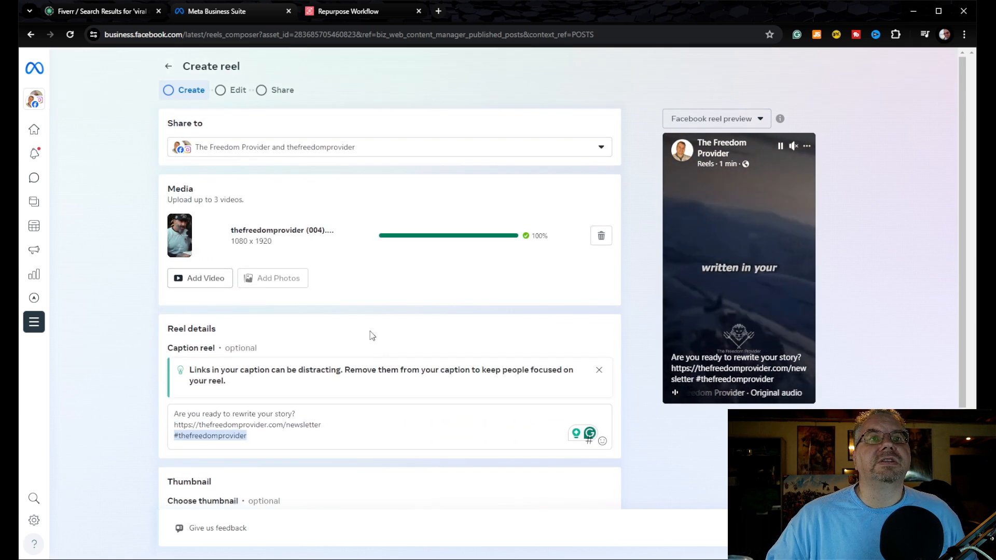
{"action": "scroll", "coordinate": [370, 335], "scroll_direction": "down", "scroll_amount": 4}
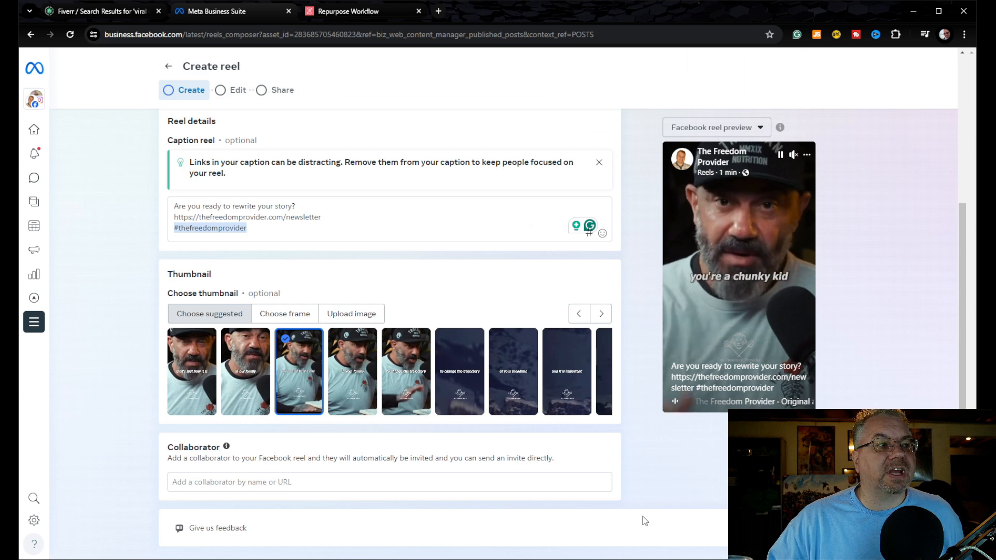
{"action": "left_click", "coordinate": [826, 528]}
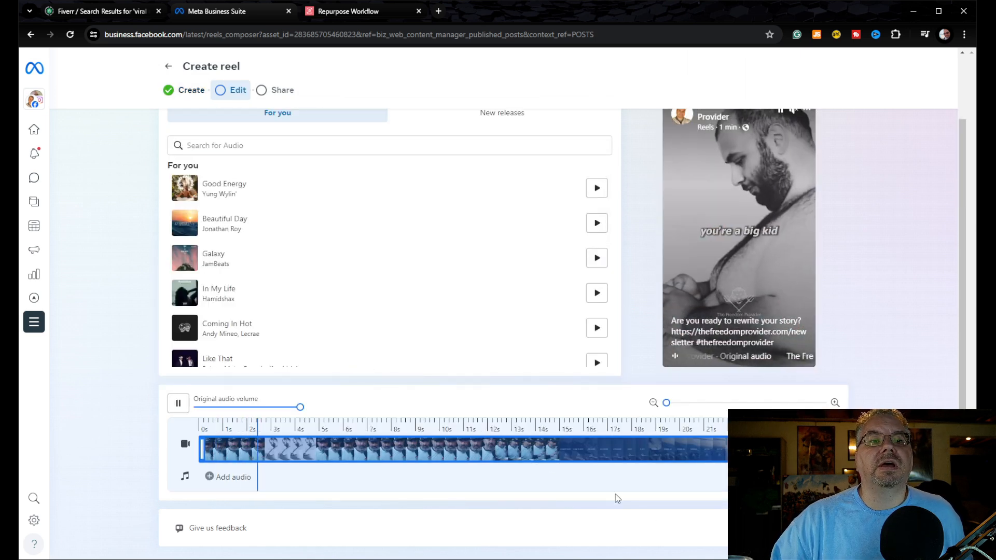
{"action": "left_click", "coordinate": [827, 528]}
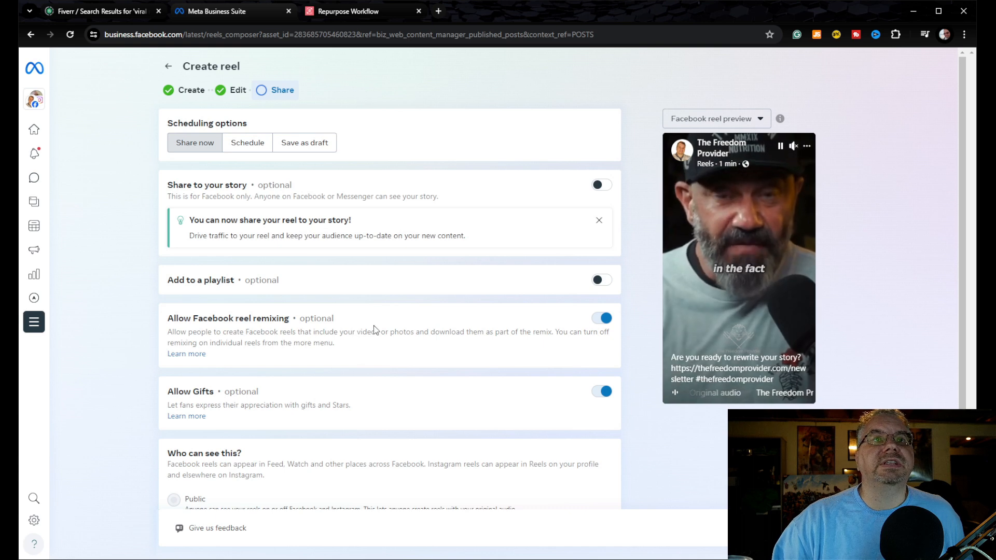
Set the reel to be scheduled for May 11, 2024 at 08:00 PM on Facebook and Instagram.
{"action": "left_click", "coordinate": [248, 149]}
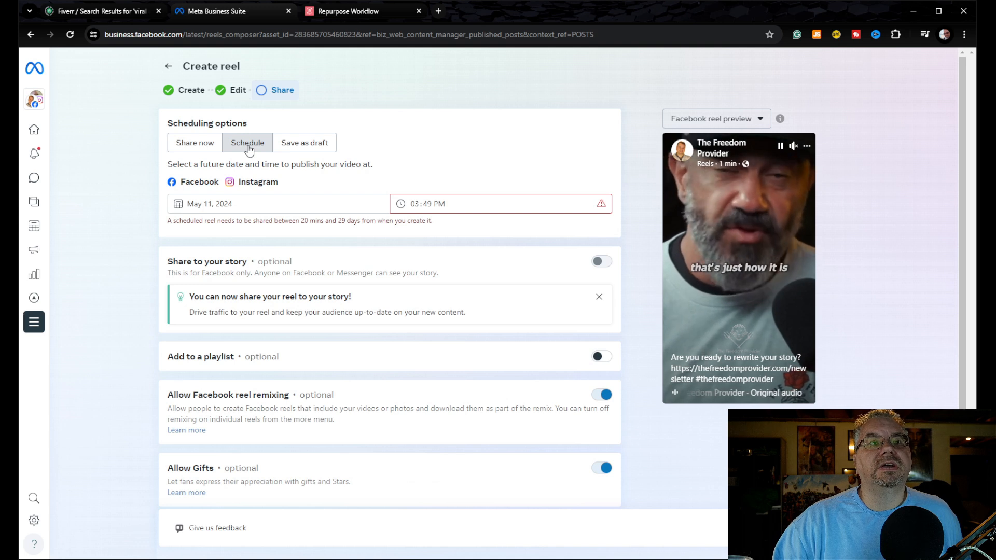
{"action": "left_click", "coordinate": [292, 206]}
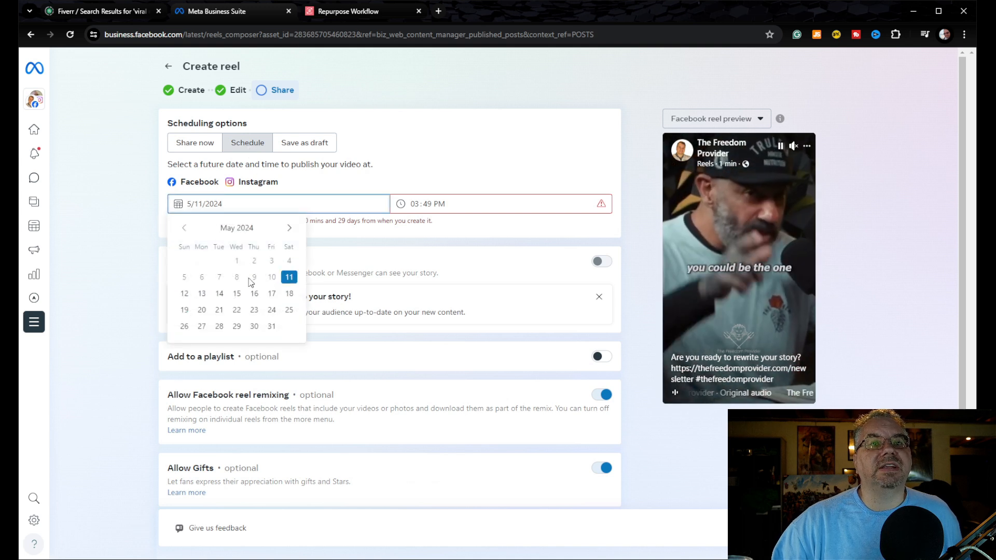
{"action": "left_click", "coordinate": [288, 280]}
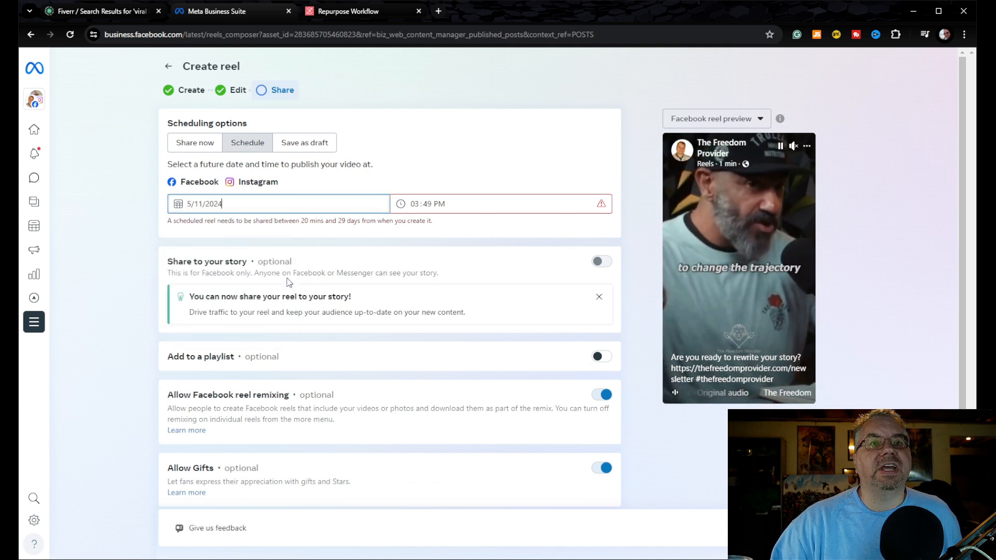
{"action": "left_click", "coordinate": [450, 210]}
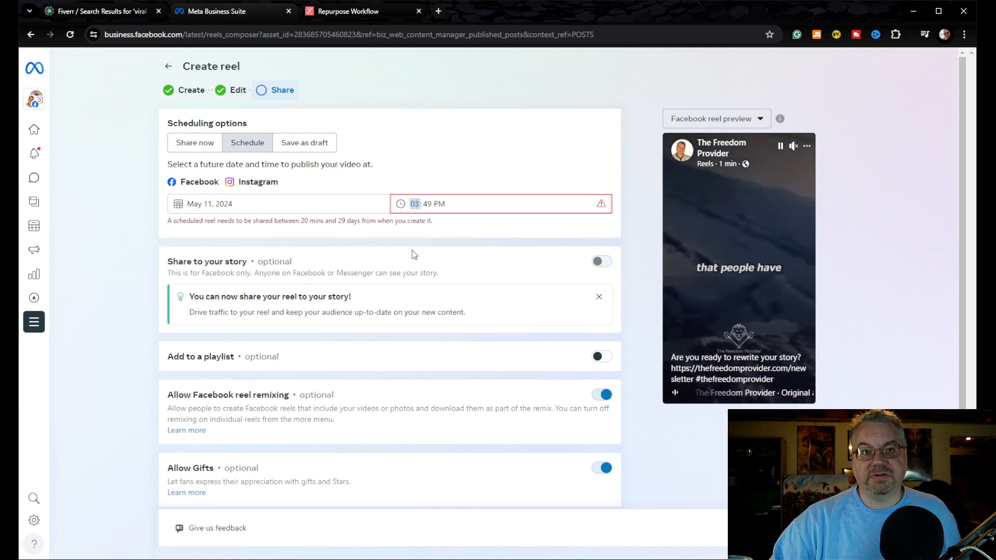
{"action": "type", "text": "8"}
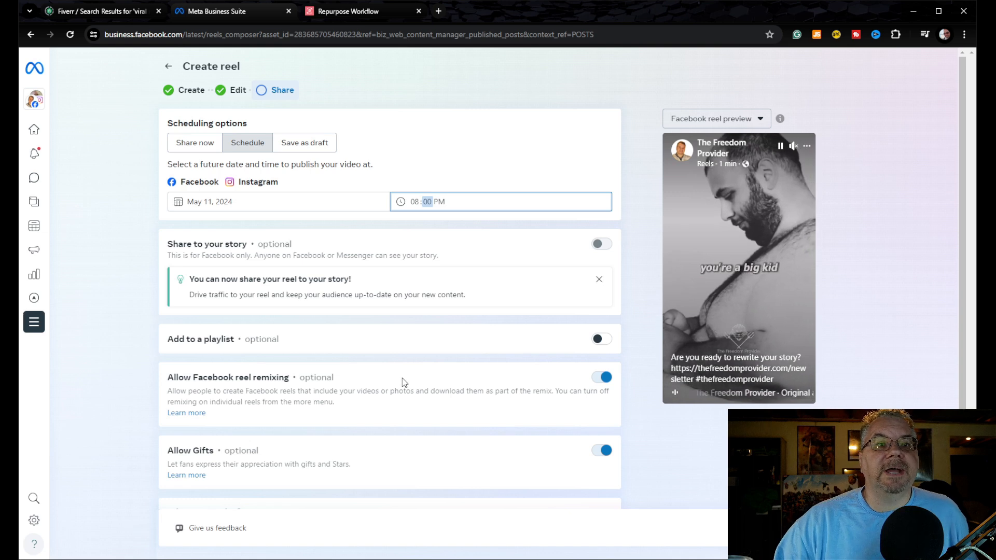
Review the story, playlist, remixing, gifts and audience options, and submit the scheduled reel.
{"action": "scroll", "coordinate": [404, 383], "scroll_direction": "down", "scroll_amount": 1}
{"action": "scroll", "coordinate": [423, 374], "scroll_direction": "down", "scroll_amount": 1}
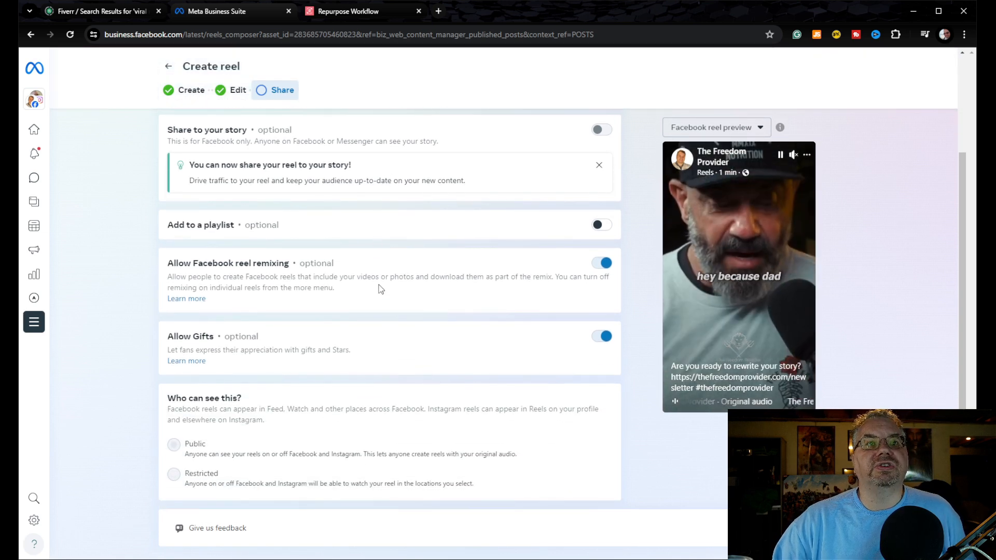
{"action": "scroll", "coordinate": [437, 466], "scroll_direction": "up", "scroll_amount": 2}
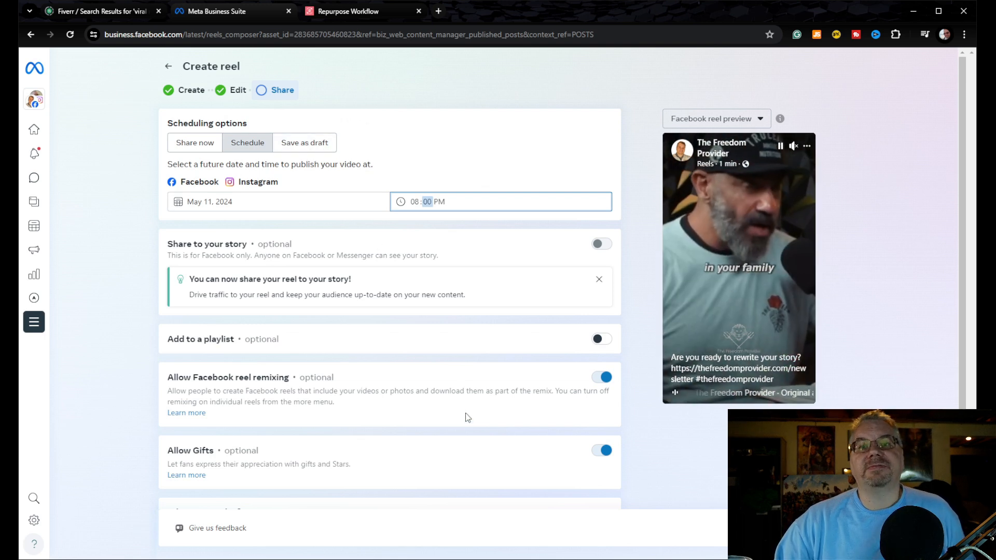
{"action": "scroll", "coordinate": [467, 418], "scroll_direction": "down", "scroll_amount": 2}
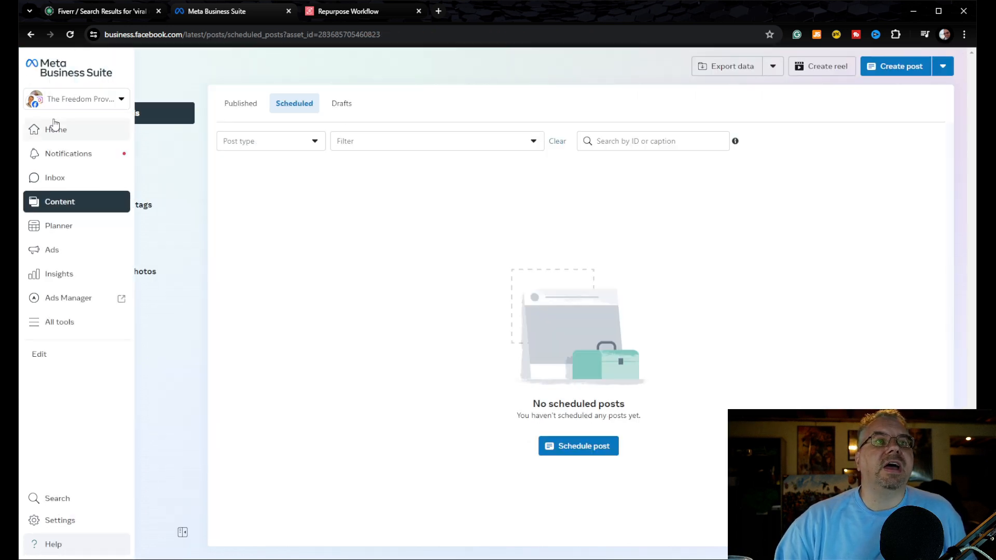
Reload the published posts and reels list and check the scheduled posts for the new reel.
{"action": "left_click", "coordinate": [48, 202]}
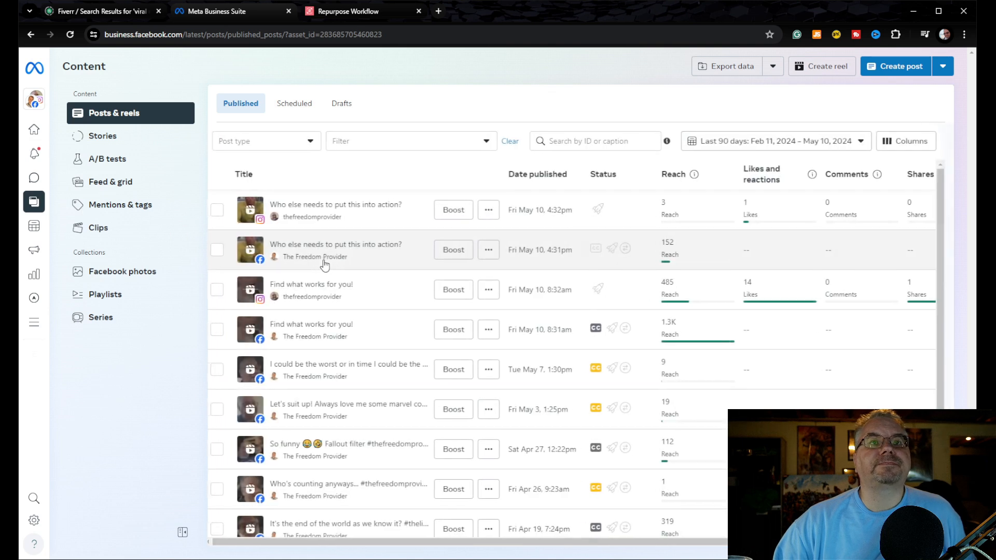
{"action": "left_click", "coordinate": [70, 34]}
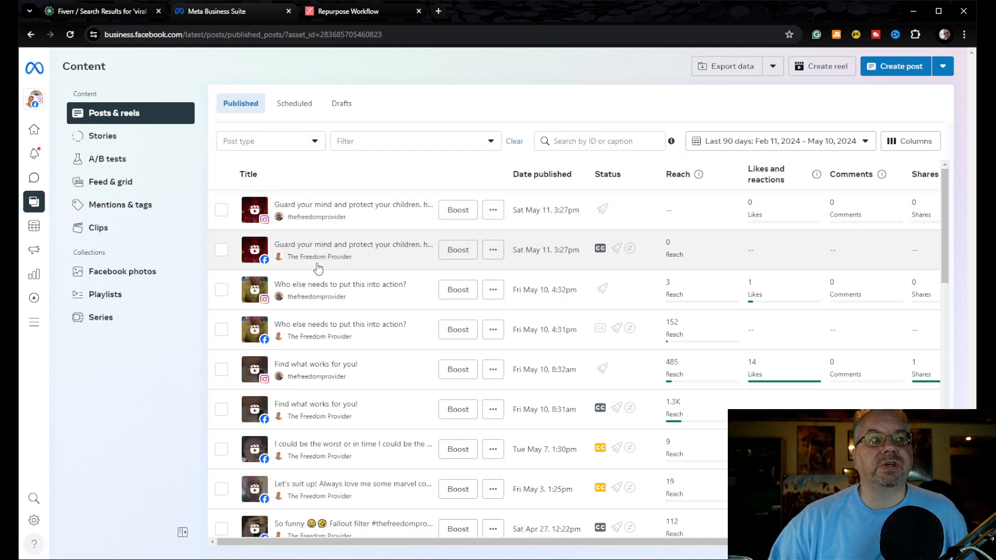
{"action": "left_click", "coordinate": [294, 103]}
{"action": "left_click", "coordinate": [293, 104]}
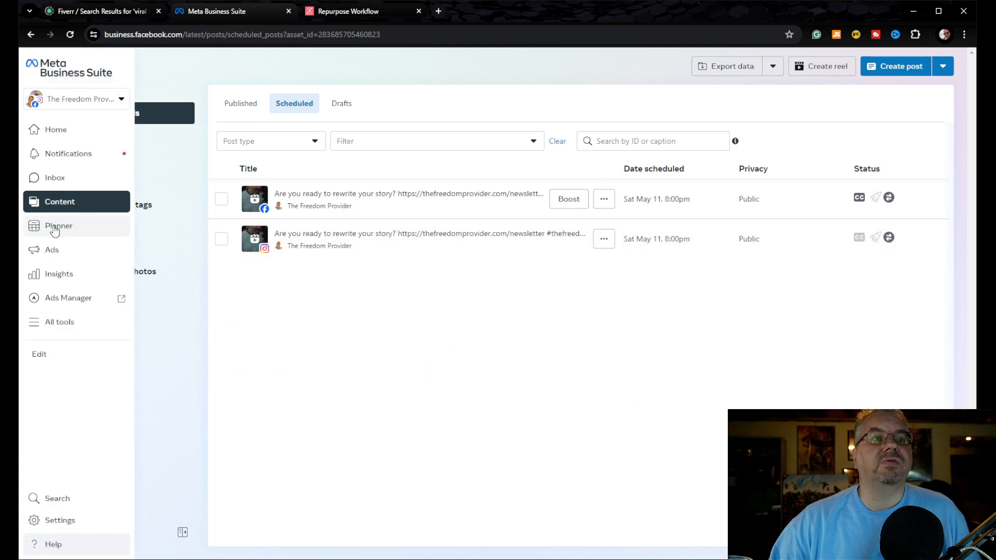
Open the Planner, dismiss the goals introduction, and view the calendar by month, checking April 2024 and returning to May 2024.
{"action": "left_click", "coordinate": [36, 228]}
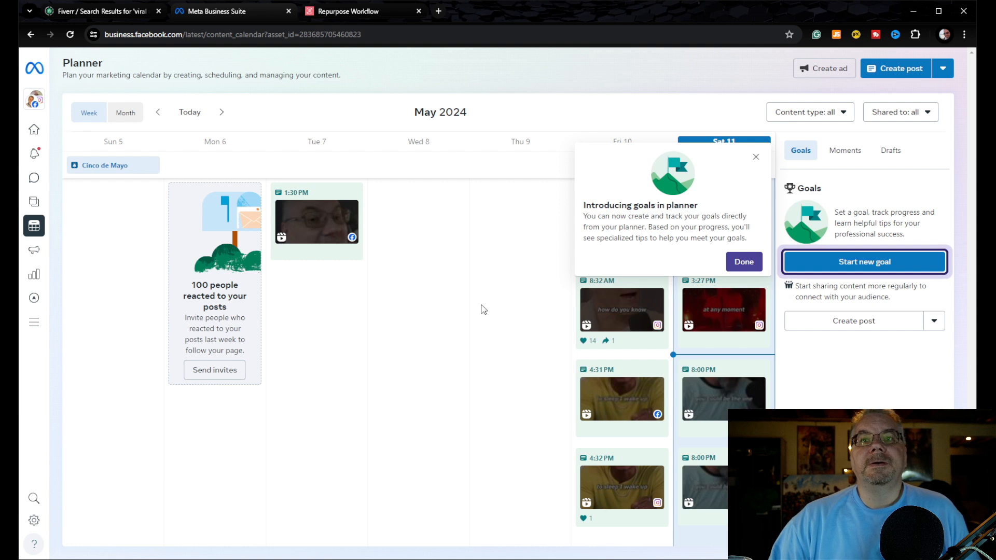
{"action": "left_click", "coordinate": [745, 263]}
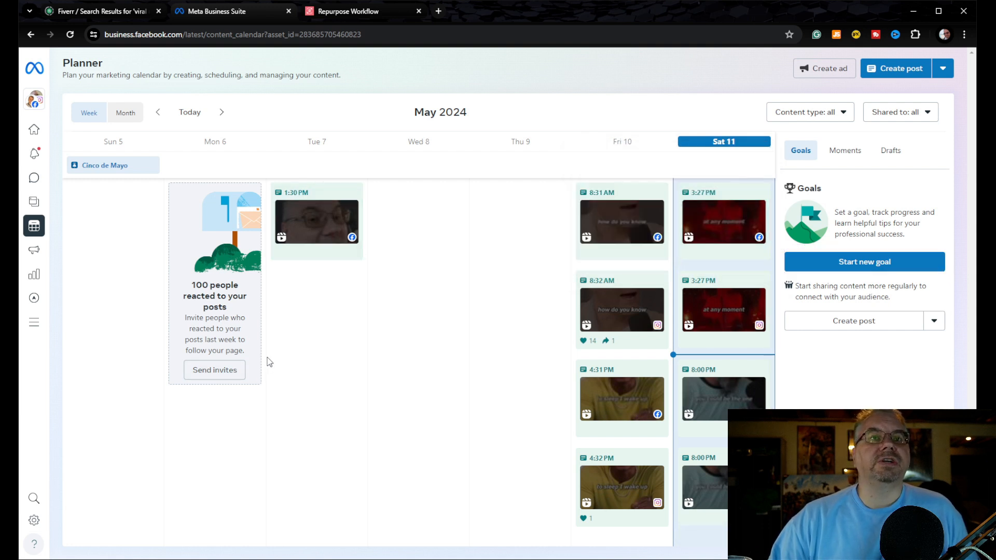
{"action": "left_click", "coordinate": [124, 113]}
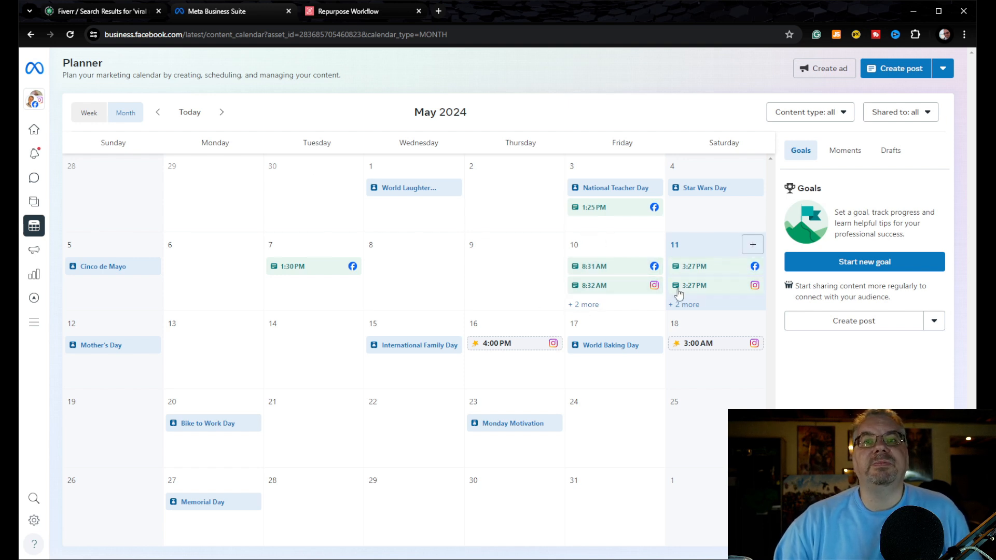
{"action": "left_click", "coordinate": [157, 112]}
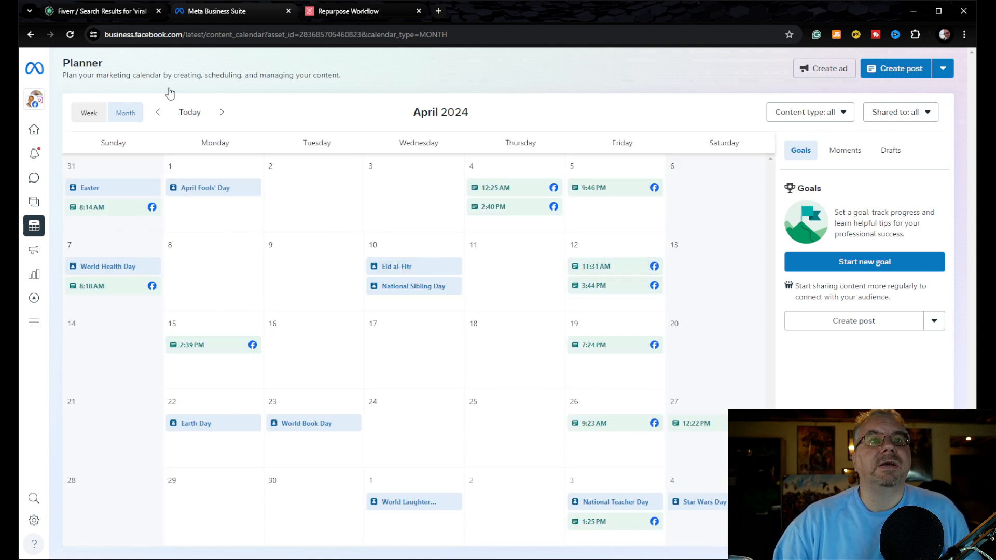
{"action": "left_click", "coordinate": [222, 118]}
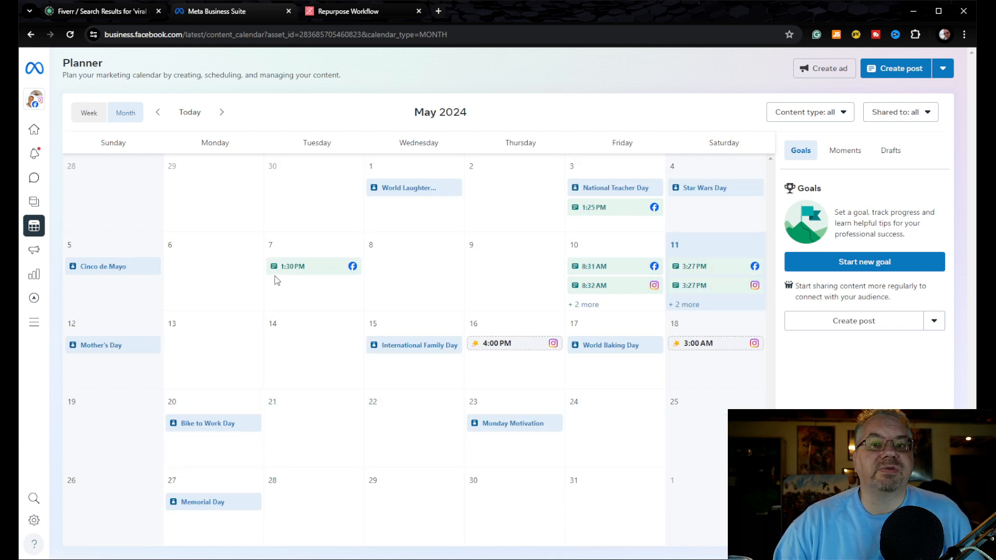
Revisit the published content list, open the home page, and look over its to-do list and recent posts and reels.
{"action": "mouse_move", "coordinate": [39, 155]}
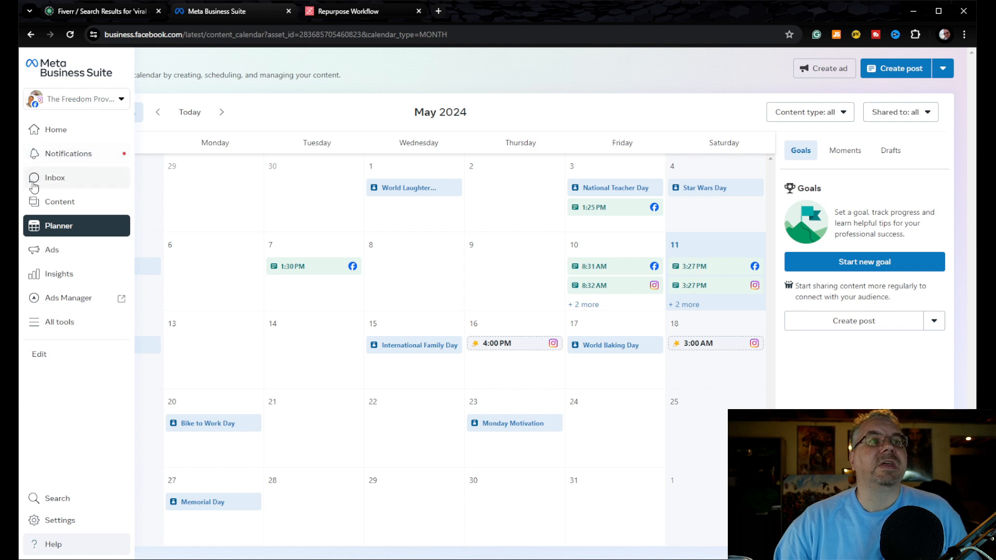
{"action": "left_click", "coordinate": [51, 203]}
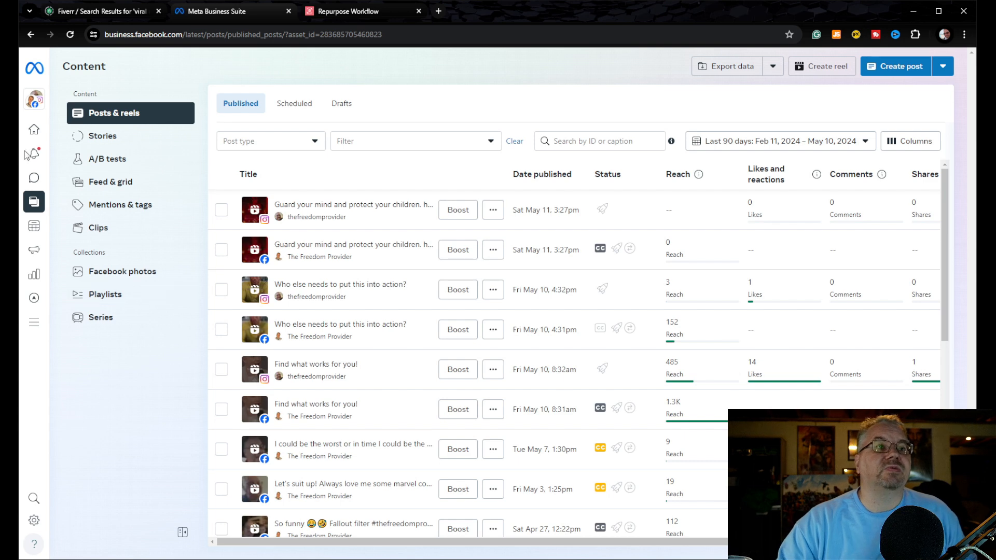
{"action": "left_click", "coordinate": [41, 134]}
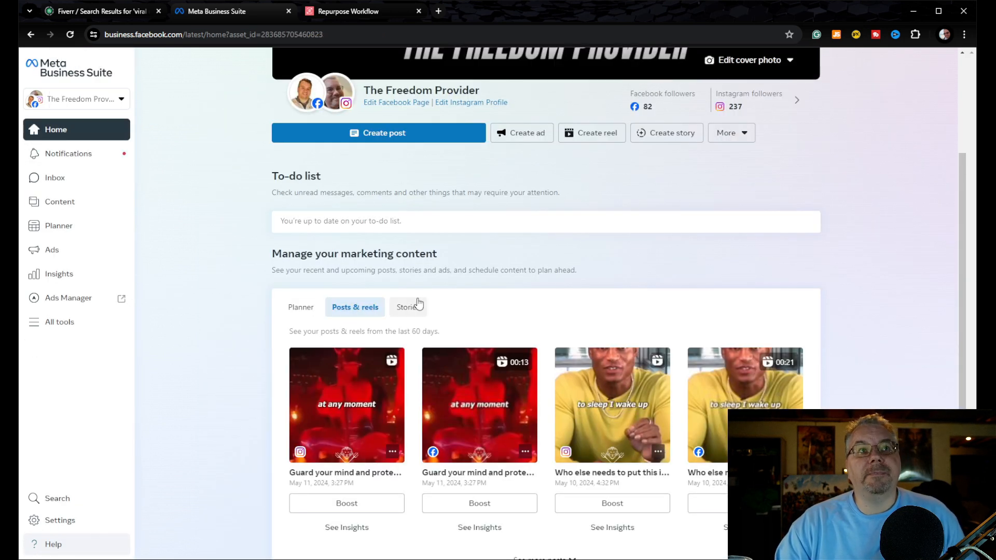
{"action": "scroll", "coordinate": [415, 305], "scroll_direction": "down", "scroll_amount": 3}
{"action": "scroll", "coordinate": [461, 304], "scroll_direction": "up", "scroll_amount": 4}
{"action": "scroll", "coordinate": [457, 304], "scroll_direction": "down", "scroll_amount": 2}
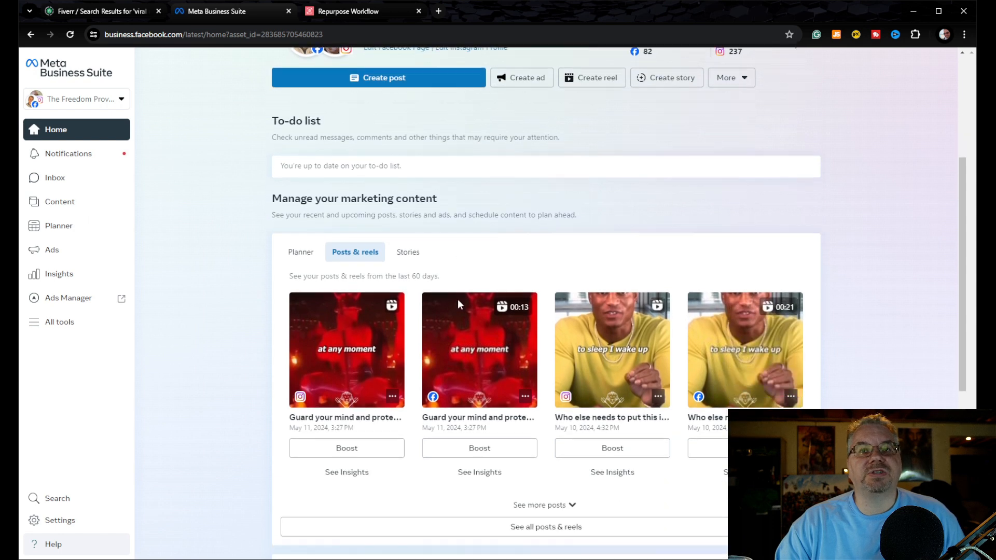
{"action": "scroll", "coordinate": [451, 305], "scroll_direction": "down", "scroll_amount": 1}
{"action": "scroll", "coordinate": [451, 305], "scroll_direction": "up", "scroll_amount": 3}
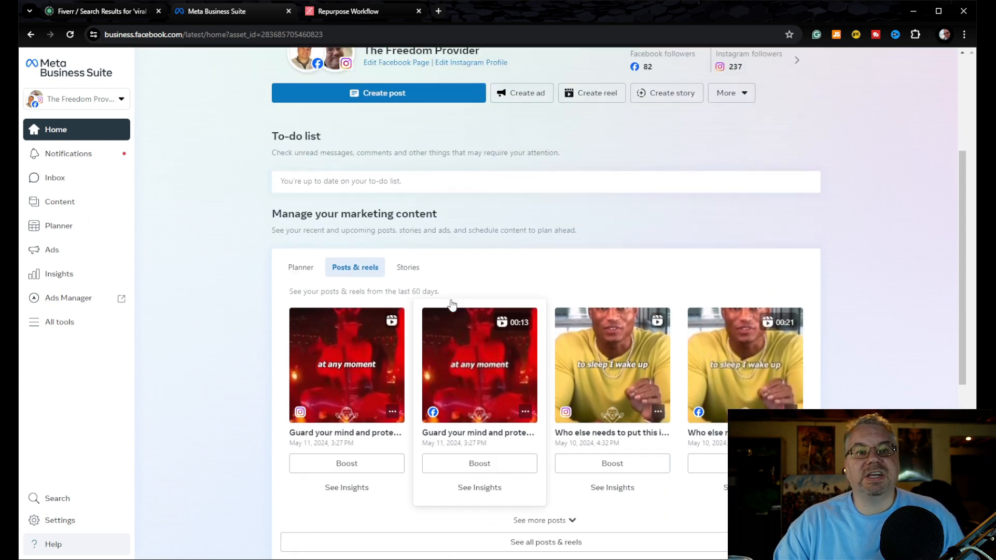